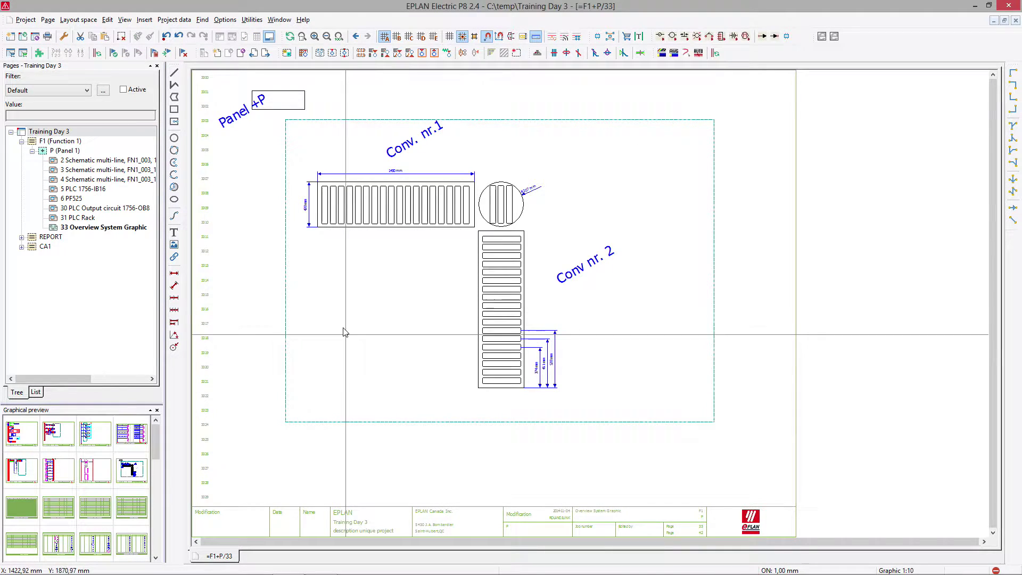
Step: Open the recent Macro Project EPLAN CA mm and dismiss its master data dialog
{"action": "left_click", "coordinate": [45, 132]}
{"action": "left_click", "coordinate": [26, 19]}
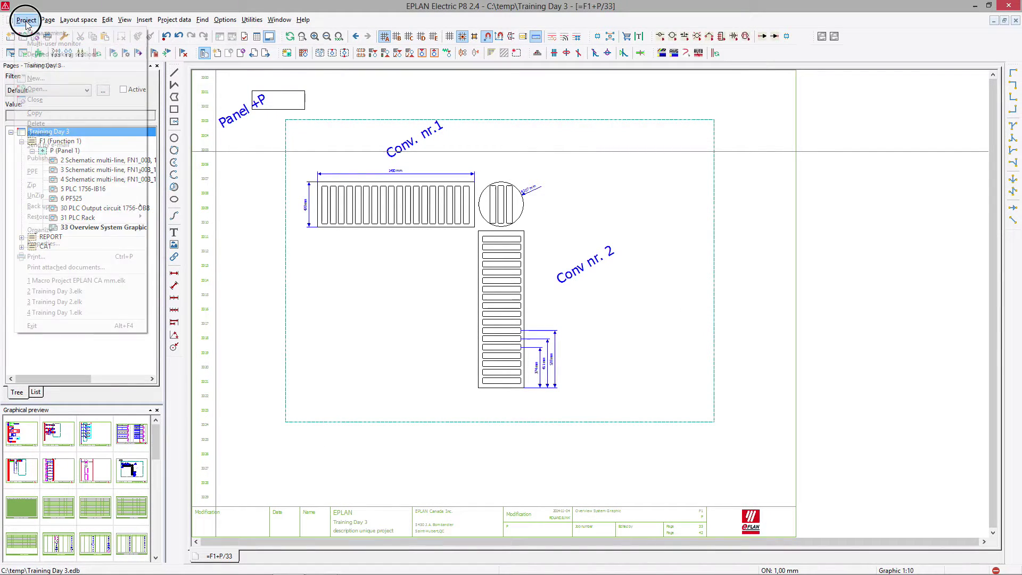
{"action": "left_click", "coordinate": [93, 280]}
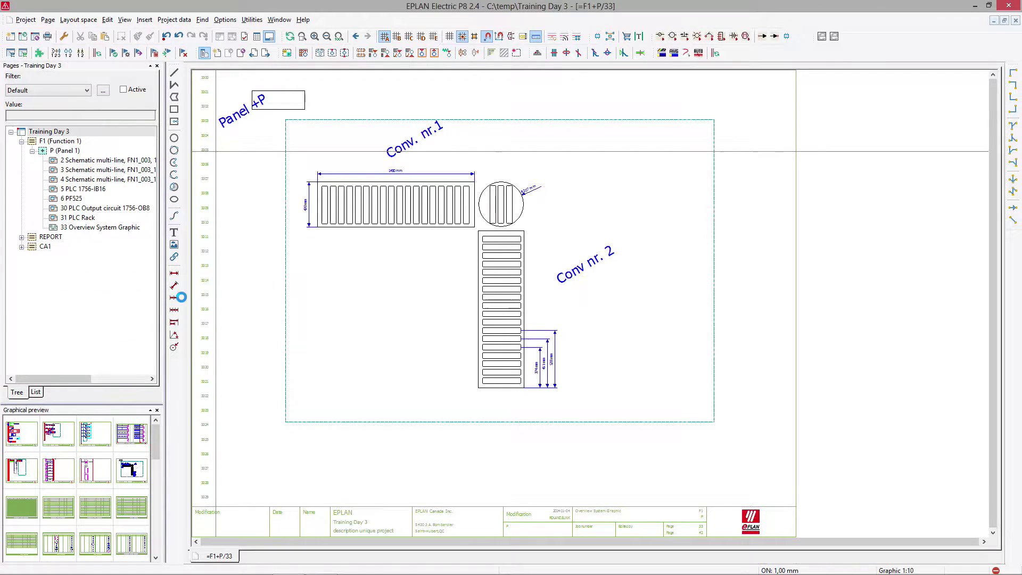
{"action": "left_click", "coordinate": [613, 313]}
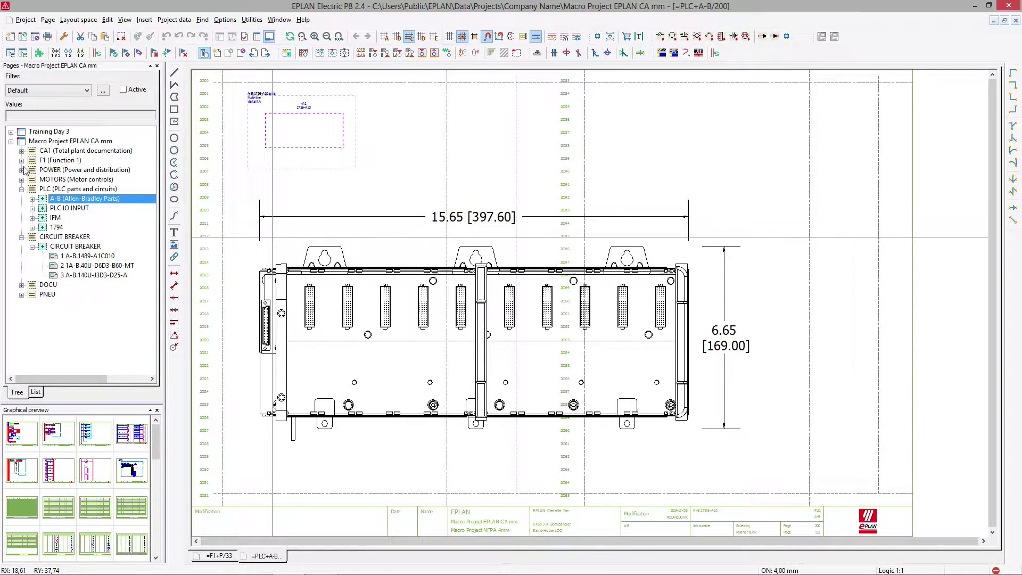
Step: Expand POWER and DISTRIBUTION in the page tree and select the DISTRIBUTION group
{"action": "left_click", "coordinate": [22, 170]}
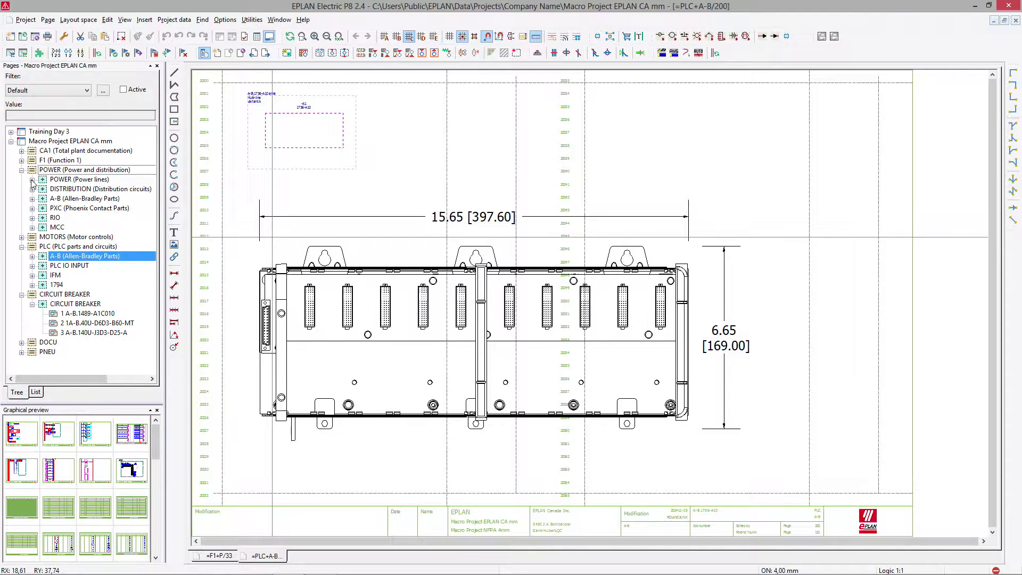
{"action": "left_click", "coordinate": [32, 190]}
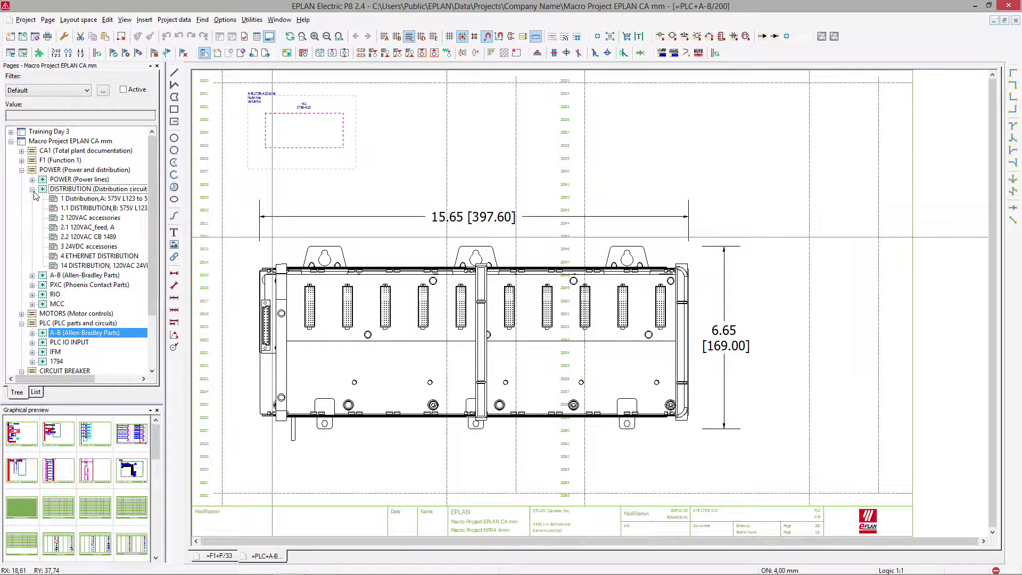
{"action": "left_click", "coordinate": [70, 189]}
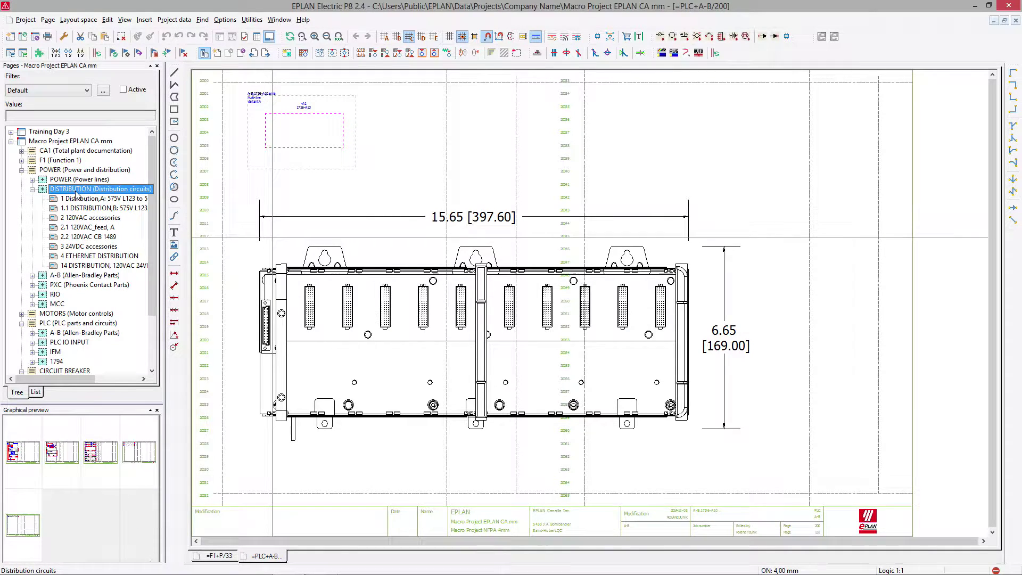
Step: Create page =POWER+DISTRIBUTION/34 with the description 'Power distribution test.pdb'
{"action": "right_click", "coordinate": [75, 193]}
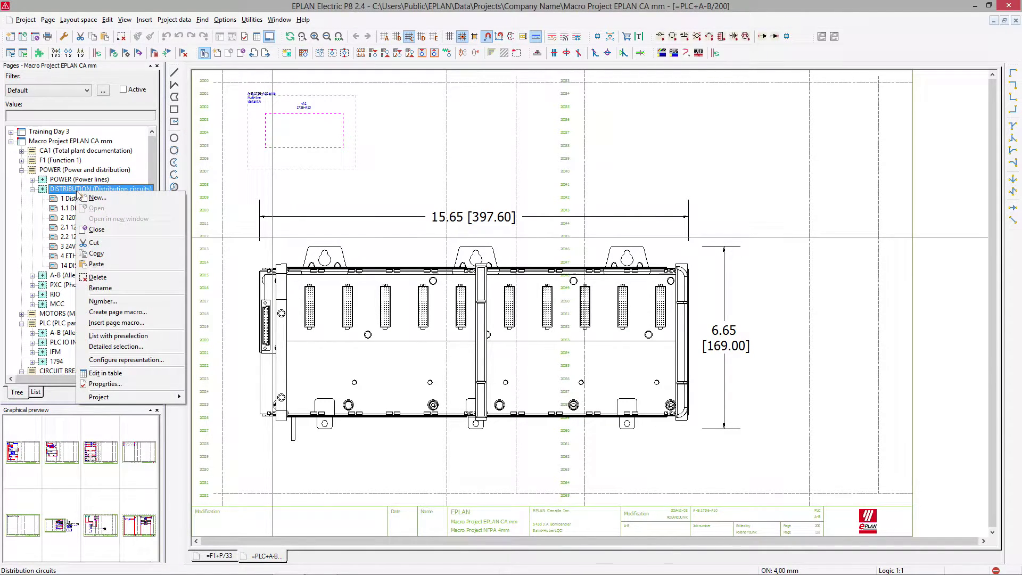
{"action": "left_click", "coordinate": [317, 216]}
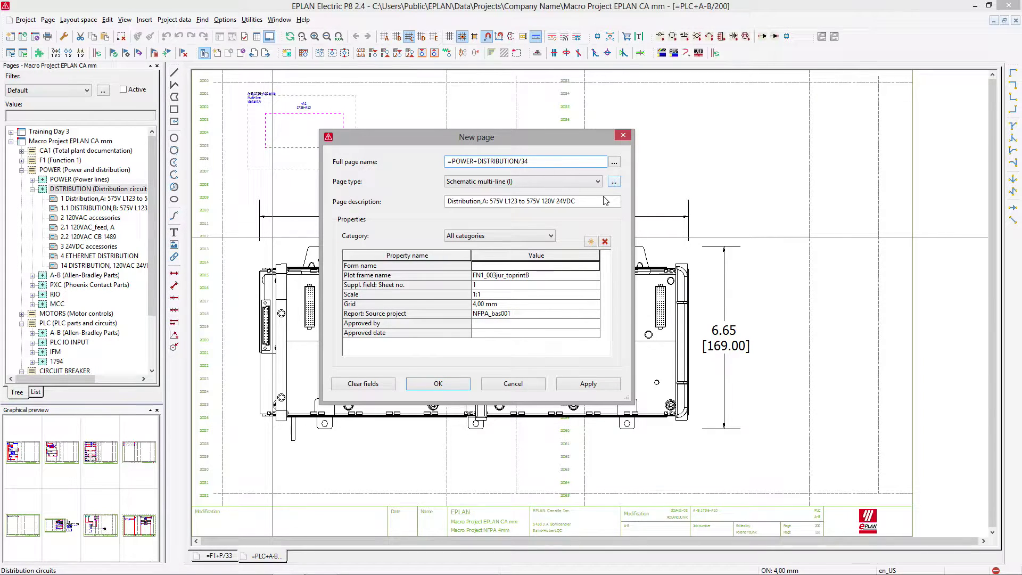
{"action": "left_click_drag", "start_coordinate": [597, 202], "coordinate": [404, 203]}
{"action": "type", "text": "Power distribution test.pdb"}
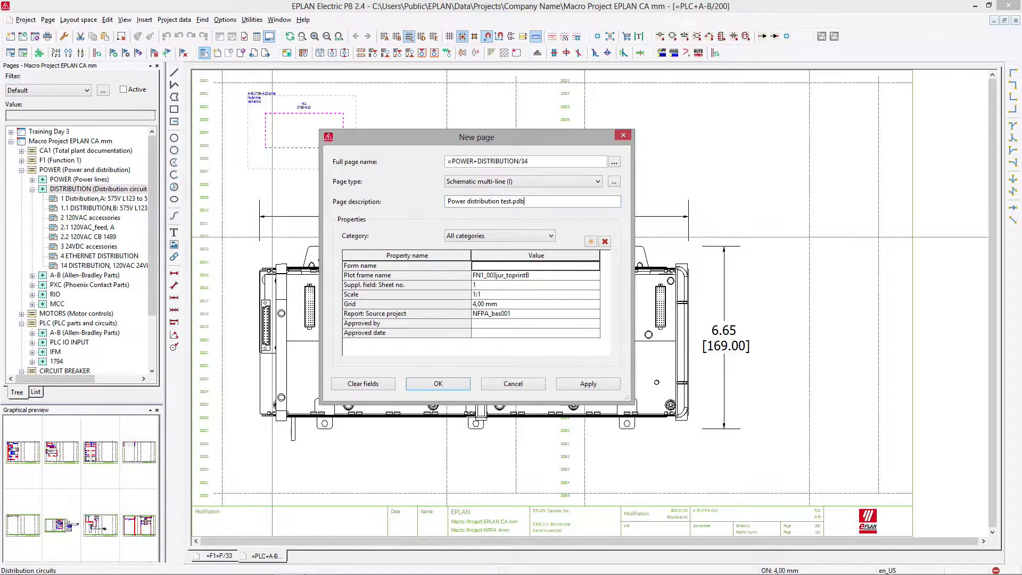
{"action": "key", "text": "Return"}
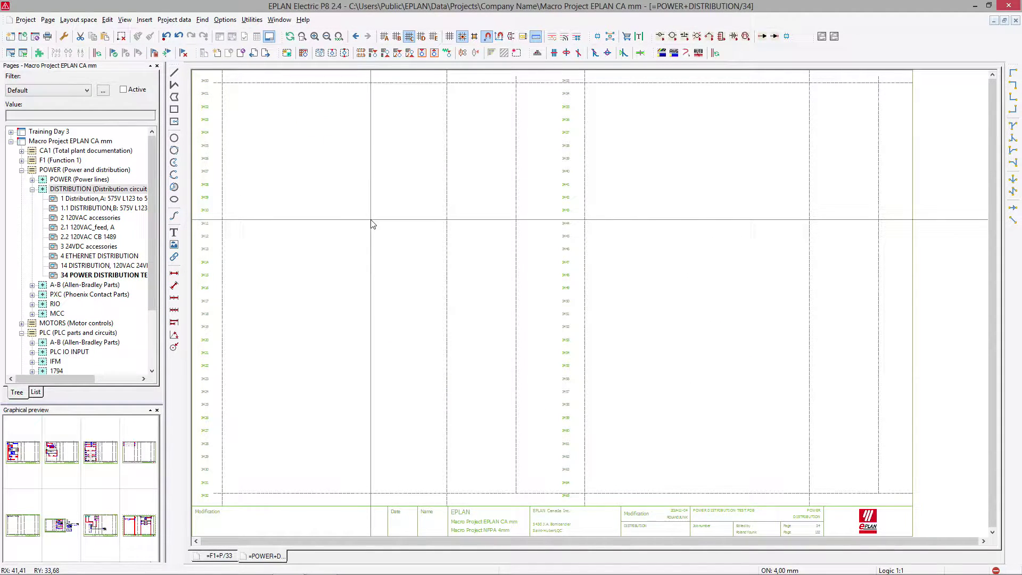
Step: Open Training Day 3's page =F1+P/2 in a new, maximized window
{"action": "left_click", "coordinate": [11, 131]}
{"action": "left_click", "coordinate": [21, 141]}
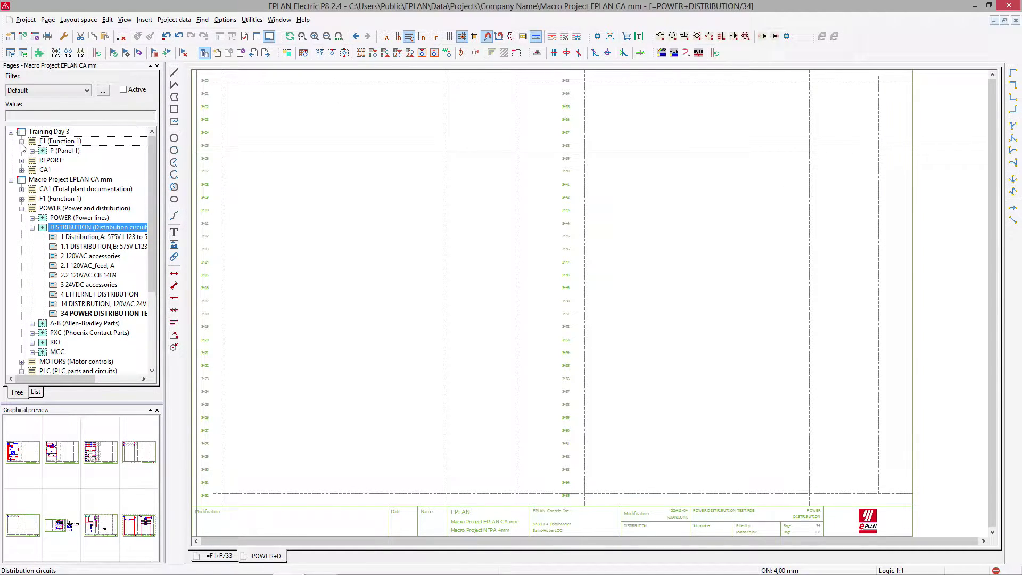
{"action": "left_click", "coordinate": [32, 150]}
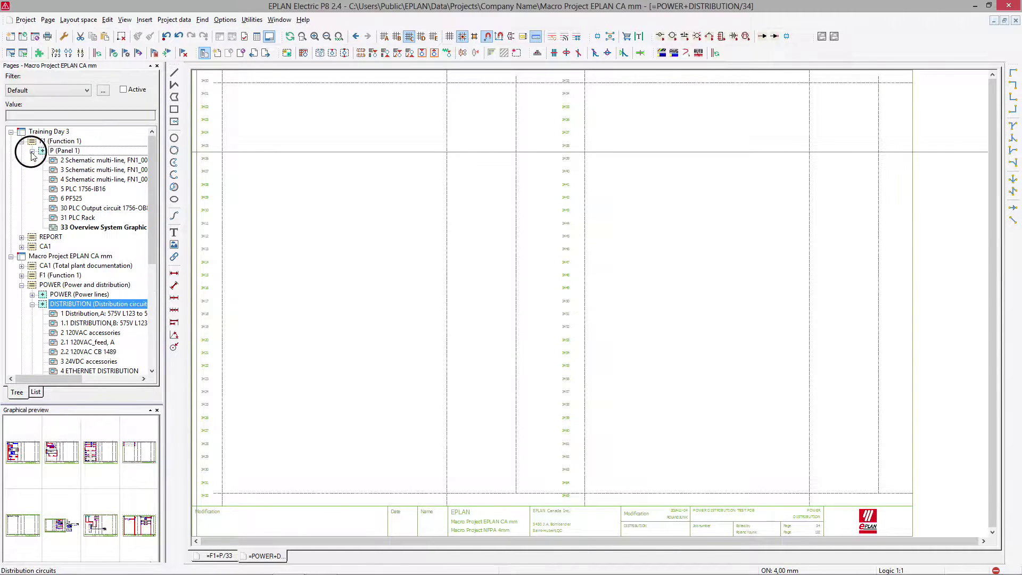
{"action": "left_click", "coordinate": [83, 164]}
{"action": "right_click", "coordinate": [83, 164]}
{"action": "left_click", "coordinate": [112, 190]}
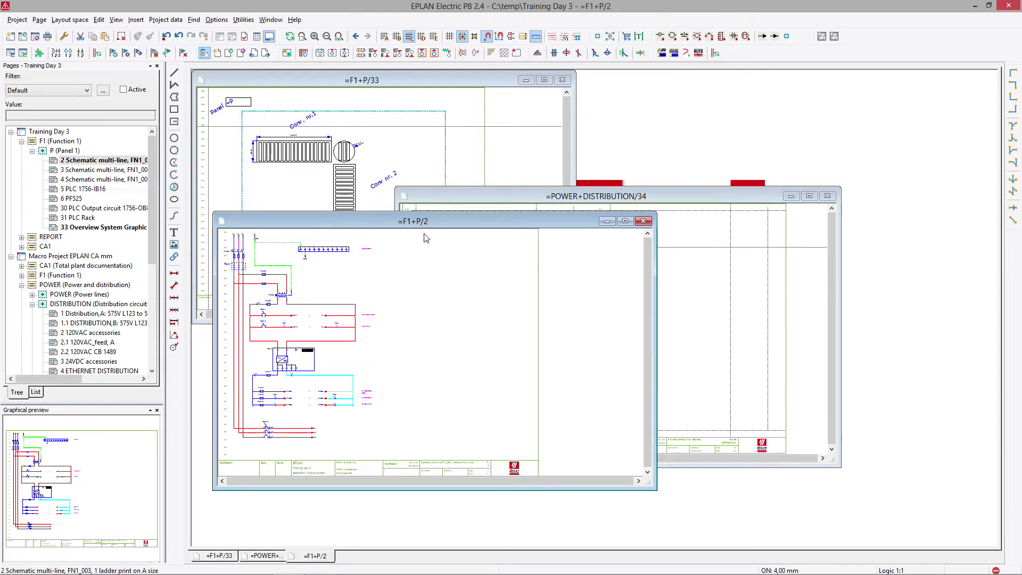
{"action": "double_click", "coordinate": [330, 222]}
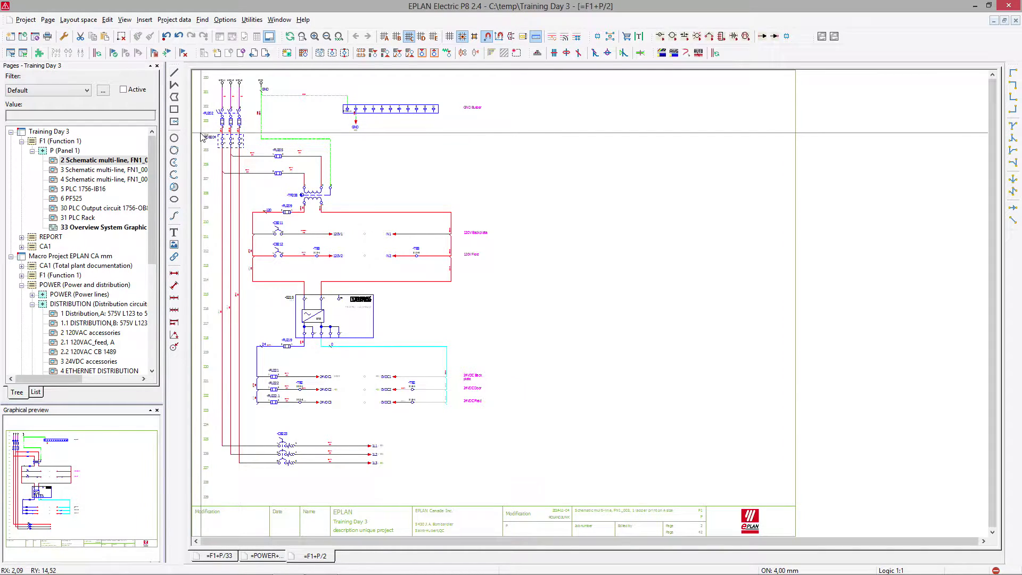
Step: Copy the terminal block at the schematic's top left
{"action": "left_click_drag", "start_coordinate": [202, 133], "coordinate": [252, 155]}
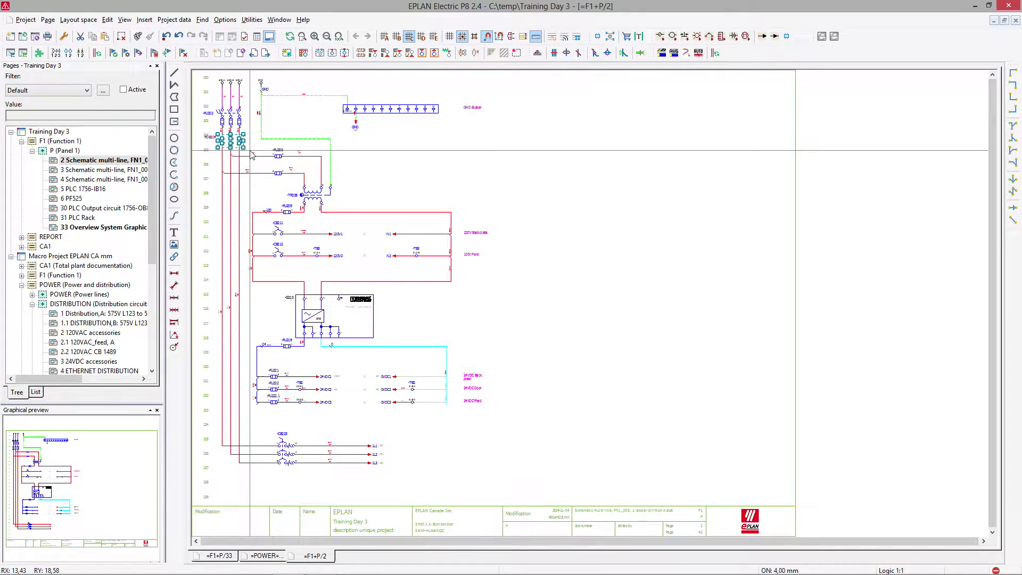
{"action": "right_click", "coordinate": [319, 127]}
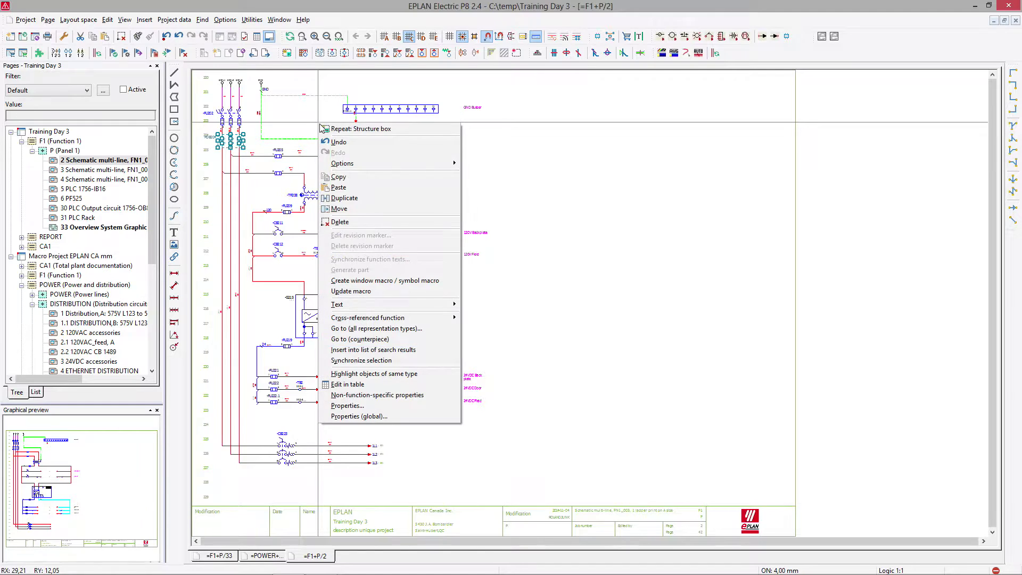
{"action": "left_click", "coordinate": [339, 174]}
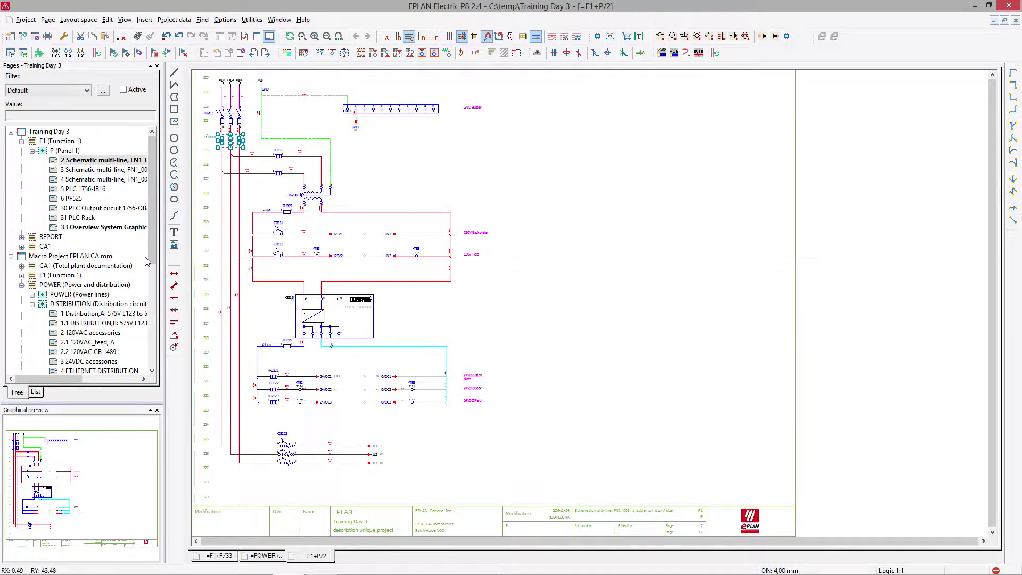
Step: Paste the terminal block onto page 34 near row 3404, keeping its names unmodified
{"action": "left_click", "coordinate": [264, 555]}
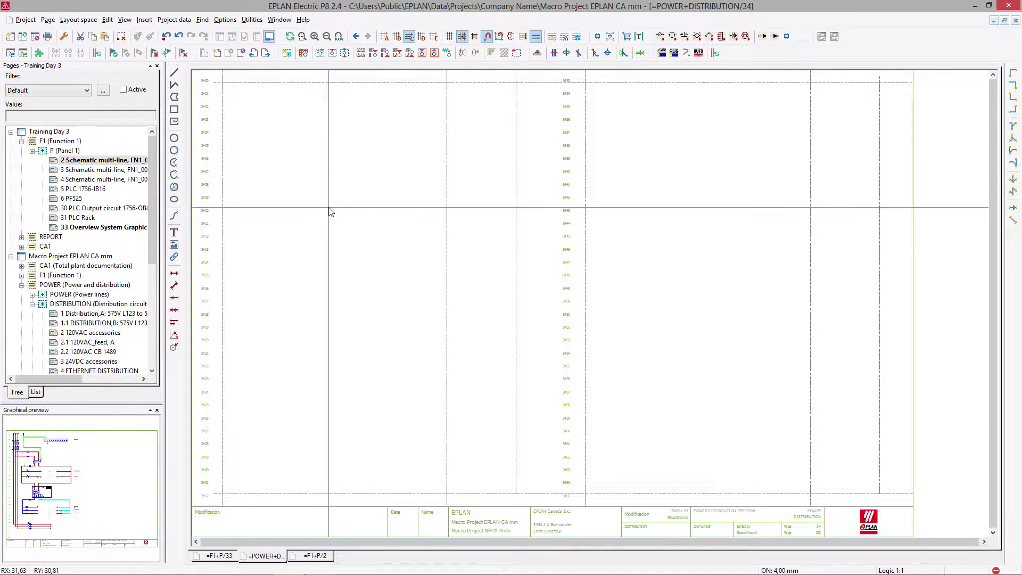
{"action": "right_click", "coordinate": [329, 211]}
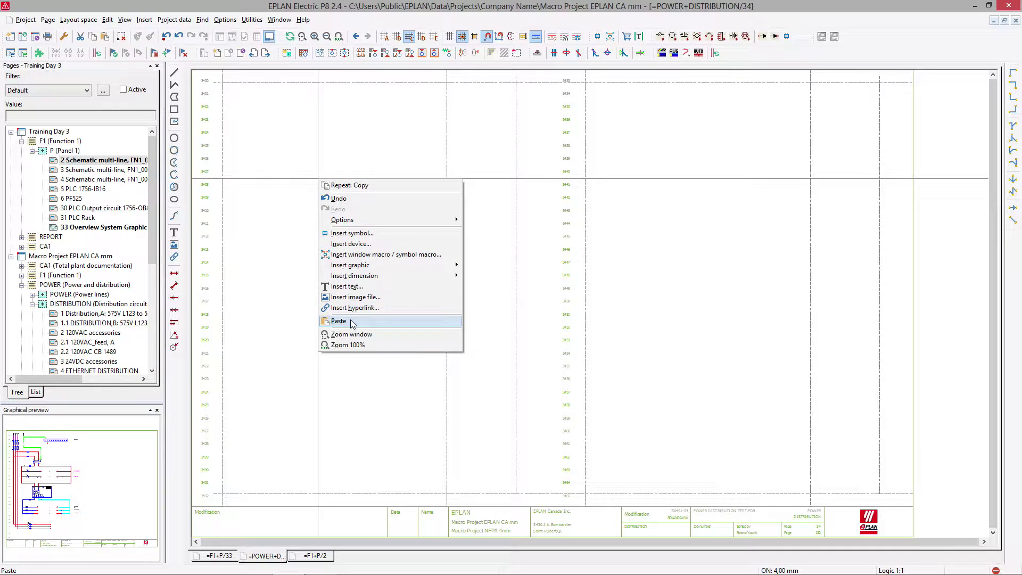
{"action": "left_click", "coordinate": [348, 321]}
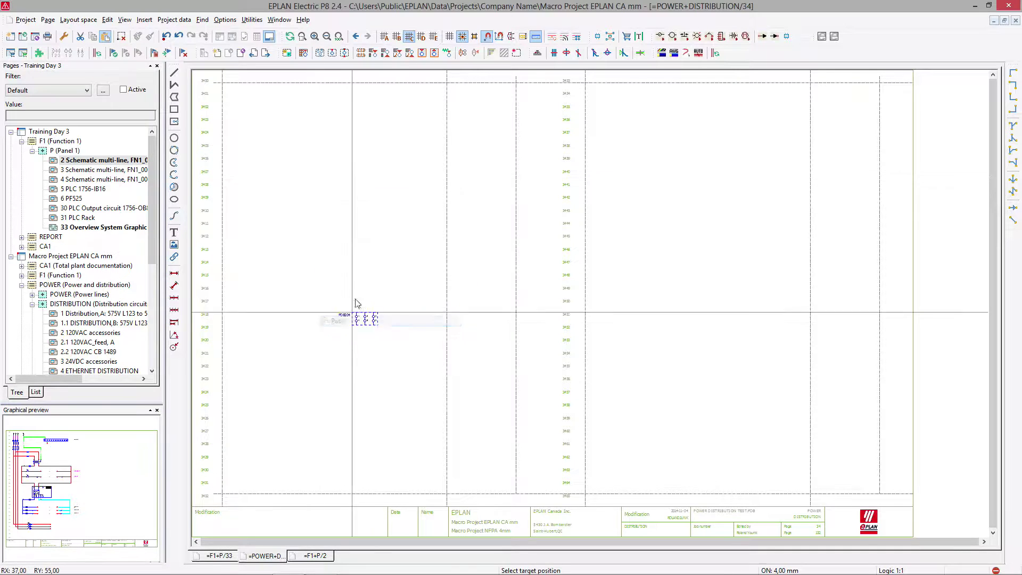
{"action": "left_click", "coordinate": [226, 114]}
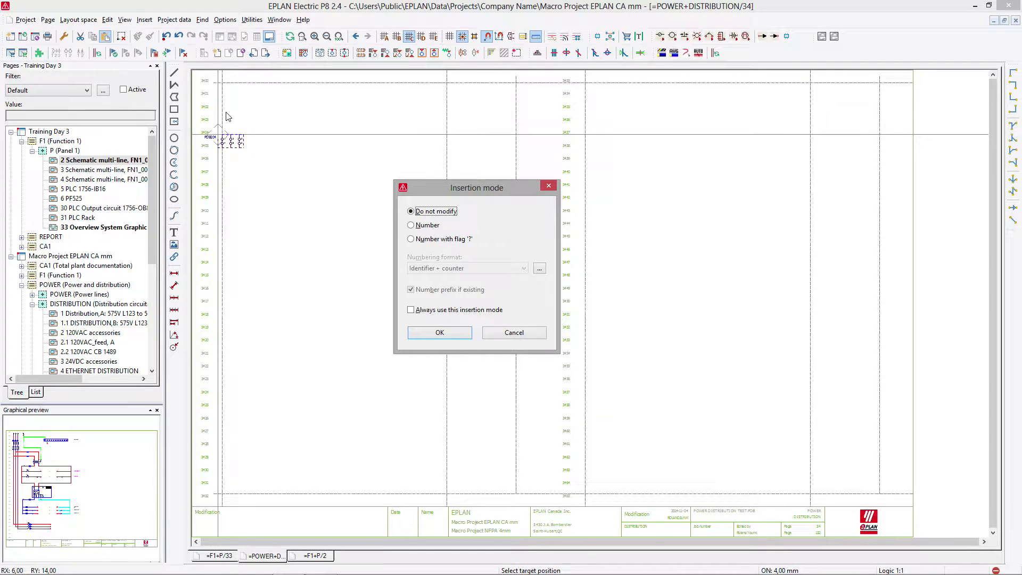
{"action": "key", "text": "Return"}
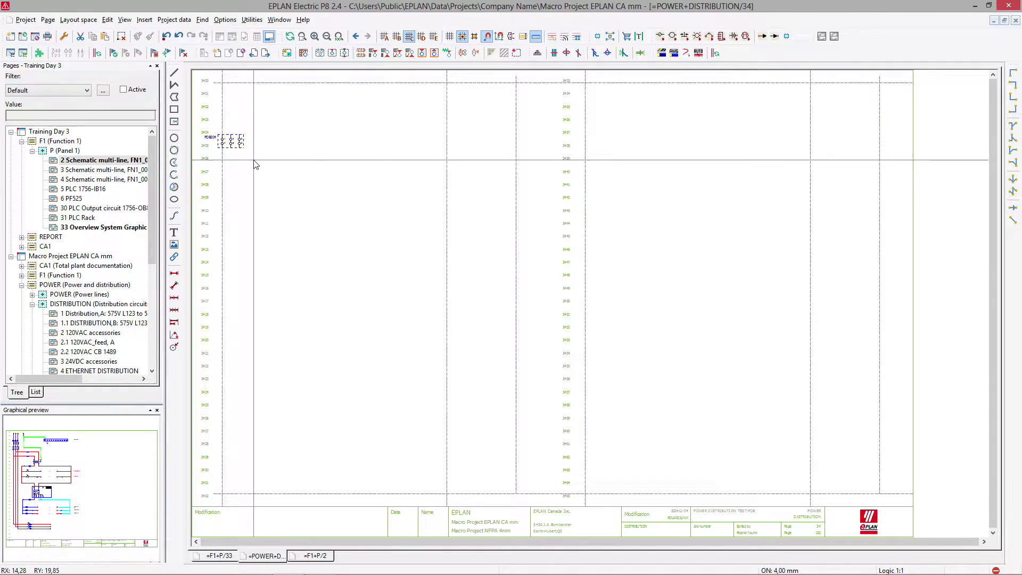
Step: Zoom in on the pasted PDB204 block and select it
{"action": "key", "text": "z"}
{"action": "left_click", "coordinate": [199, 112]}
{"action": "left_click", "coordinate": [391, 189]}
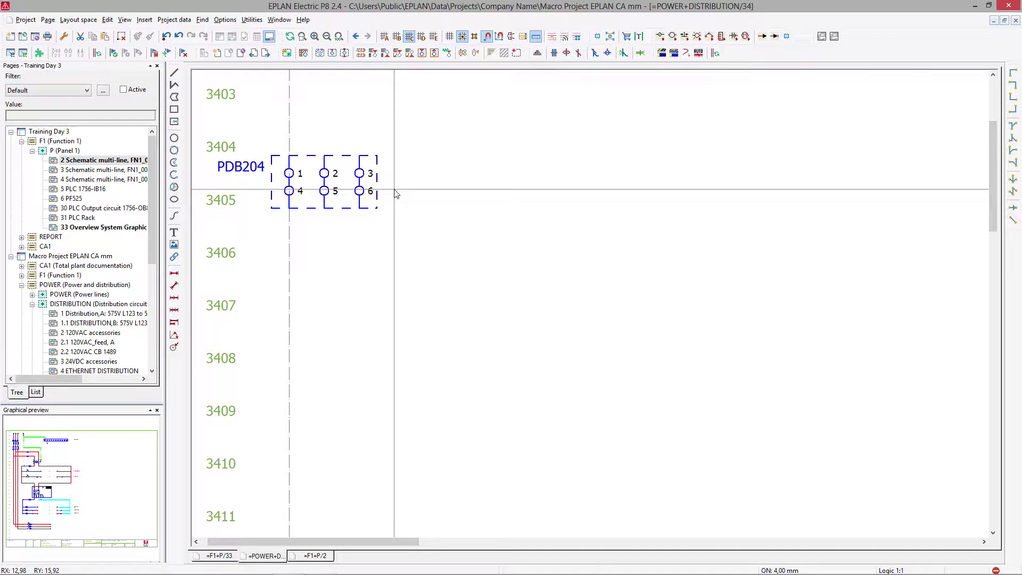
{"action": "left_click_drag", "start_coordinate": [263, 139], "coordinate": [452, 252]}
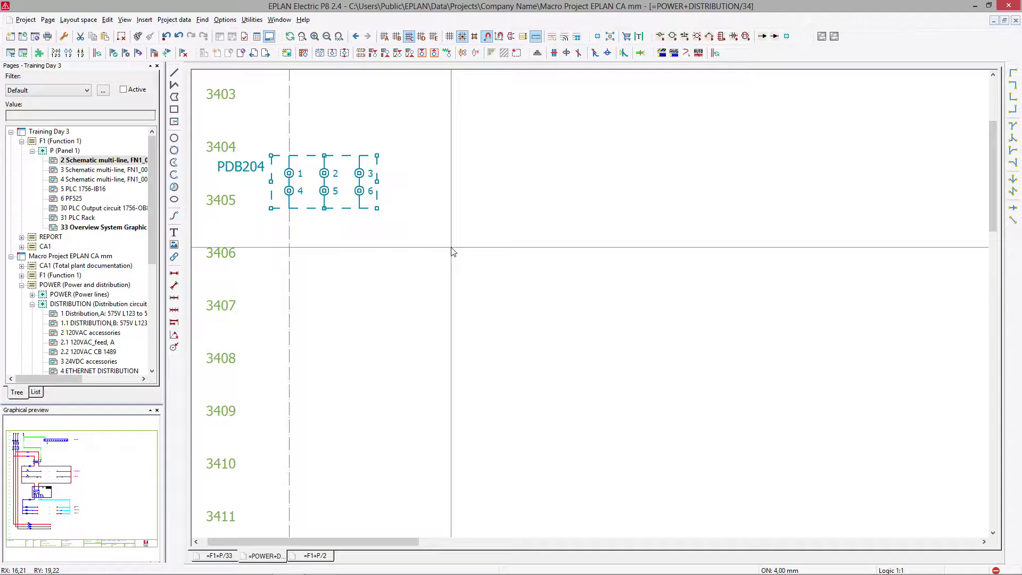
Step: Duplicate PDB204 to the right as renumbered -PDB205 and select it
{"action": "key", "text": "ctrl+c"}
{"action": "key", "text": "ctrl+v"}
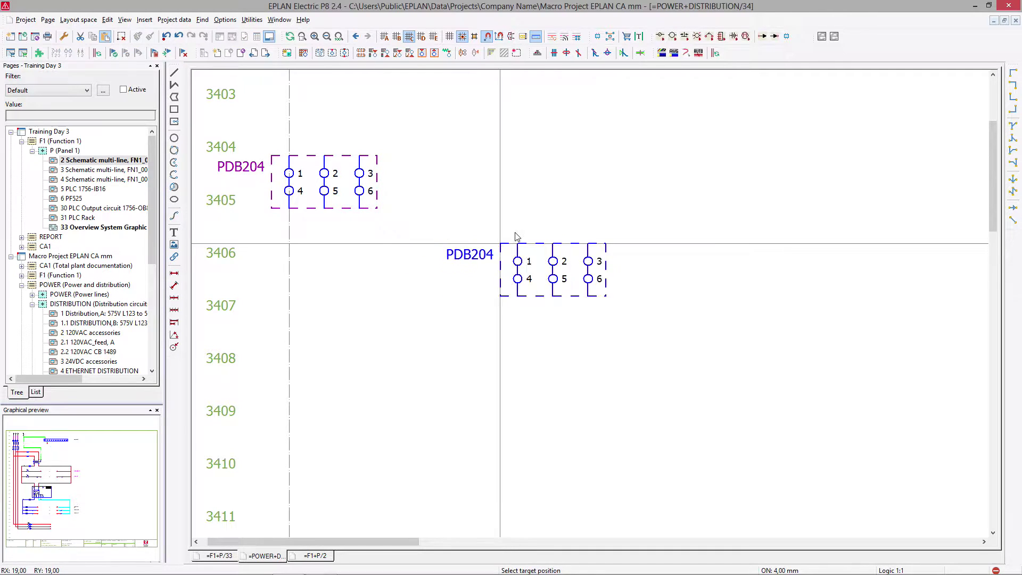
{"action": "left_click", "coordinate": [539, 158]}
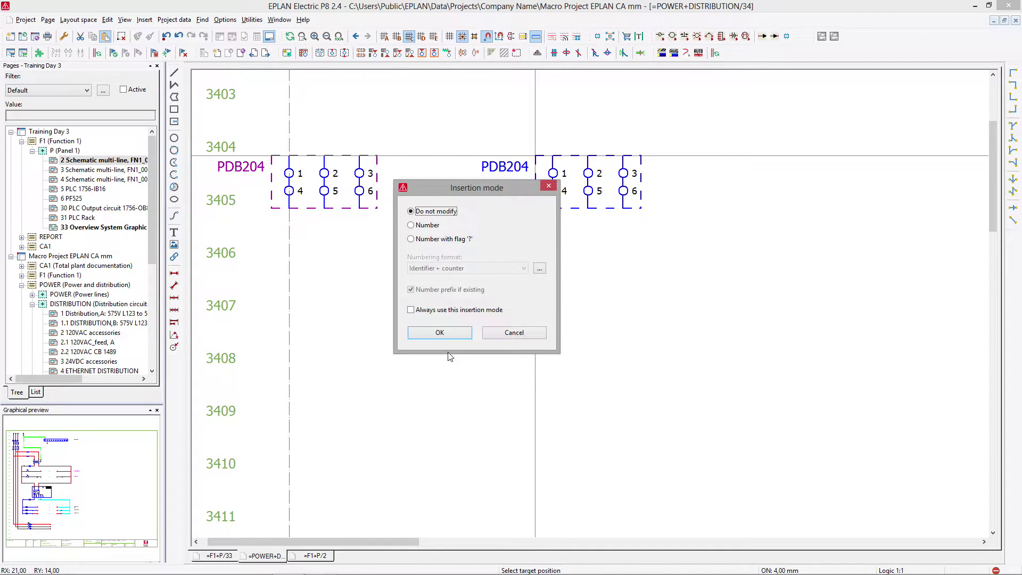
{"action": "left_click", "coordinate": [428, 225]}
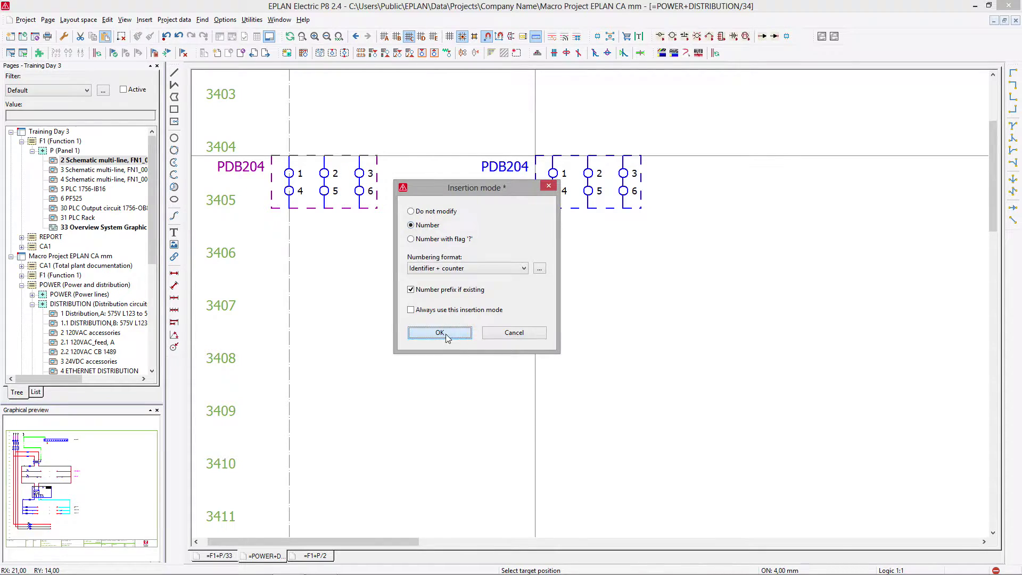
{"action": "left_click", "coordinate": [440, 333]}
{"action": "key", "text": "Escape"}
{"action": "left_click_drag", "start_coordinate": [440, 144], "coordinate": [678, 258]}
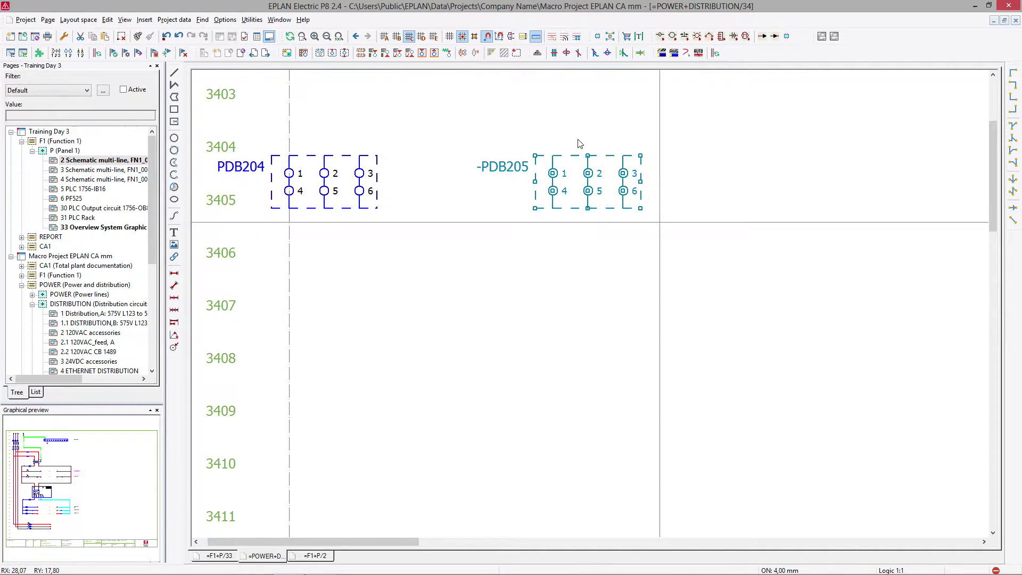
Step: Rotate -PDB205 90° about its corner so it stands upright
{"action": "left_click", "coordinate": [108, 20]}
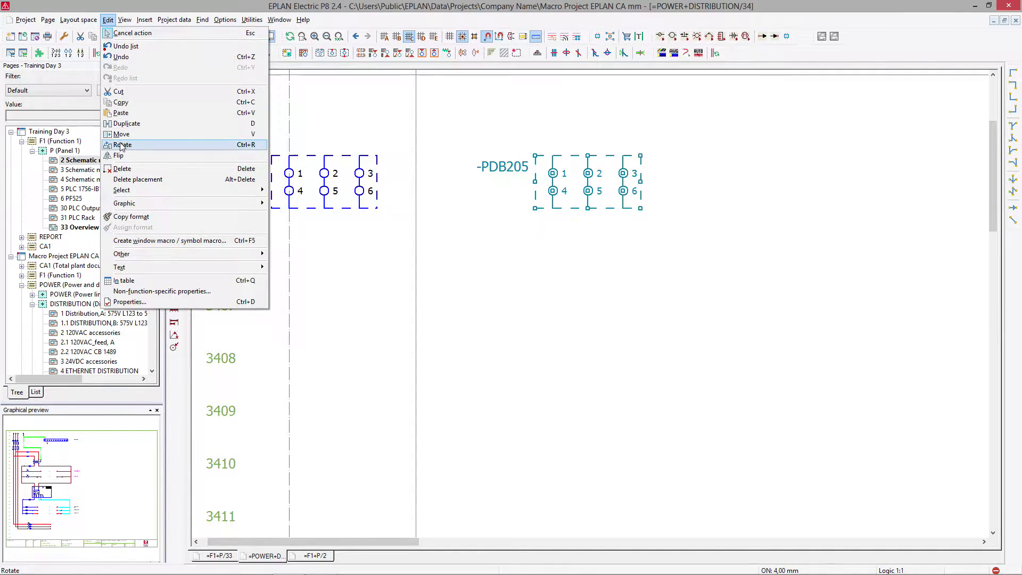
{"action": "left_click", "coordinate": [122, 145]}
{"action": "left_click", "coordinate": [535, 155]}
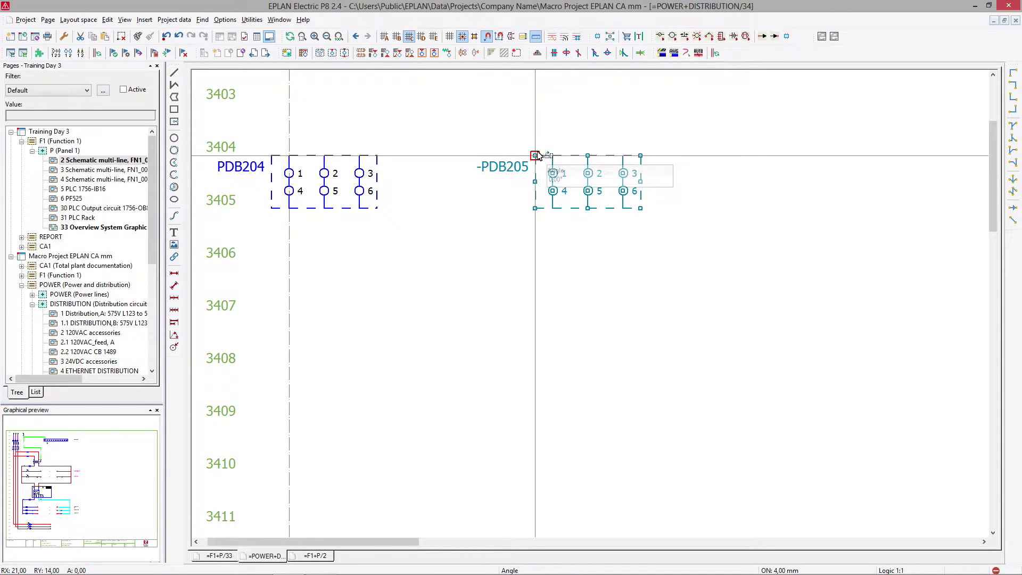
{"action": "left_click", "coordinate": [515, 141]}
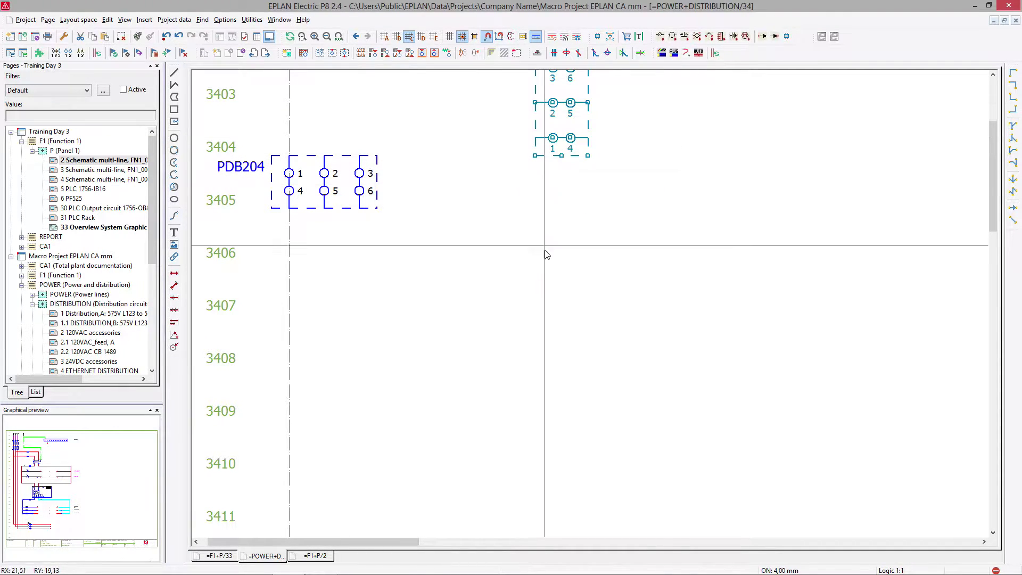
Step: Mirror -PDB205 about a horizontal axis so pair 1–4 is on top
{"action": "left_click", "coordinate": [108, 20]}
{"action": "left_click", "coordinate": [160, 155]}
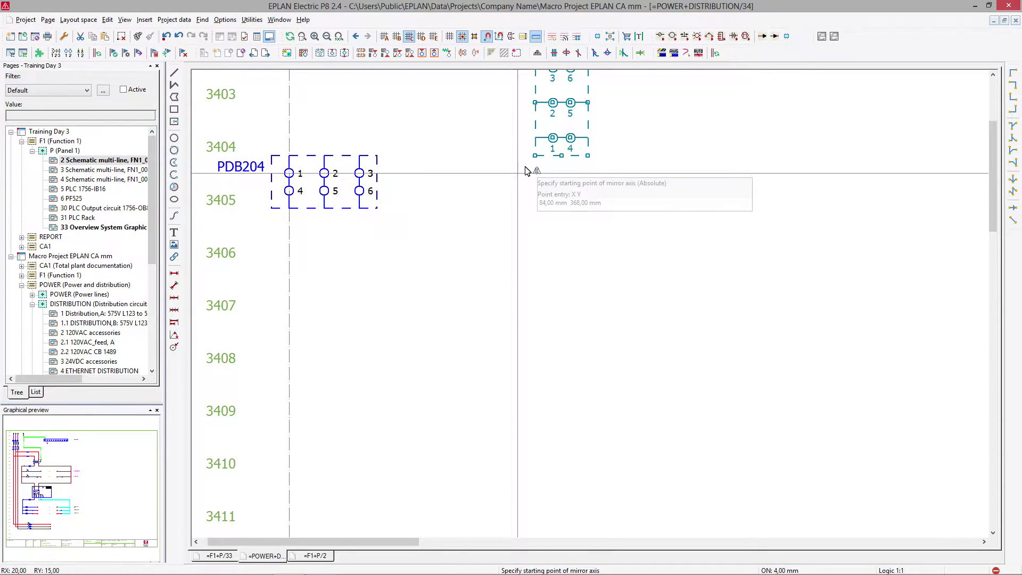
{"action": "left_click", "coordinate": [525, 172]}
{"action": "left_click", "coordinate": [628, 174]}
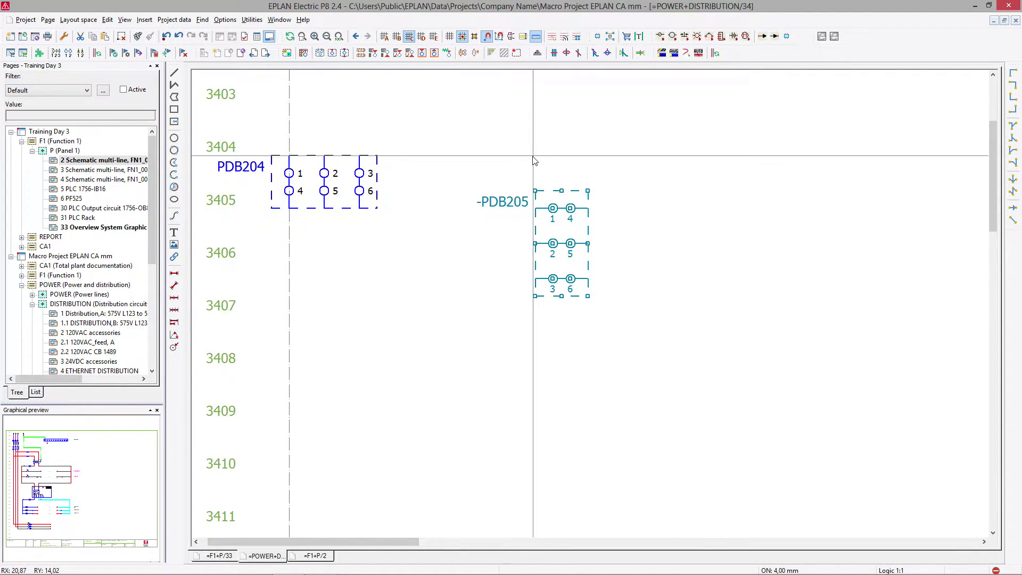
{"action": "left_click", "coordinate": [642, 261]}
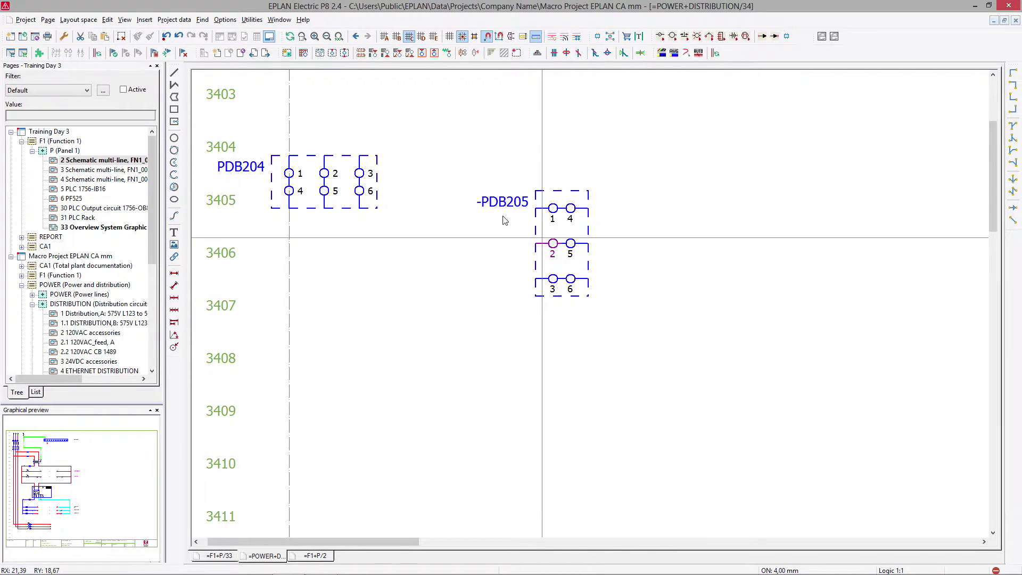
{"action": "left_click_drag", "start_coordinate": [253, 128], "coordinate": [406, 234]}
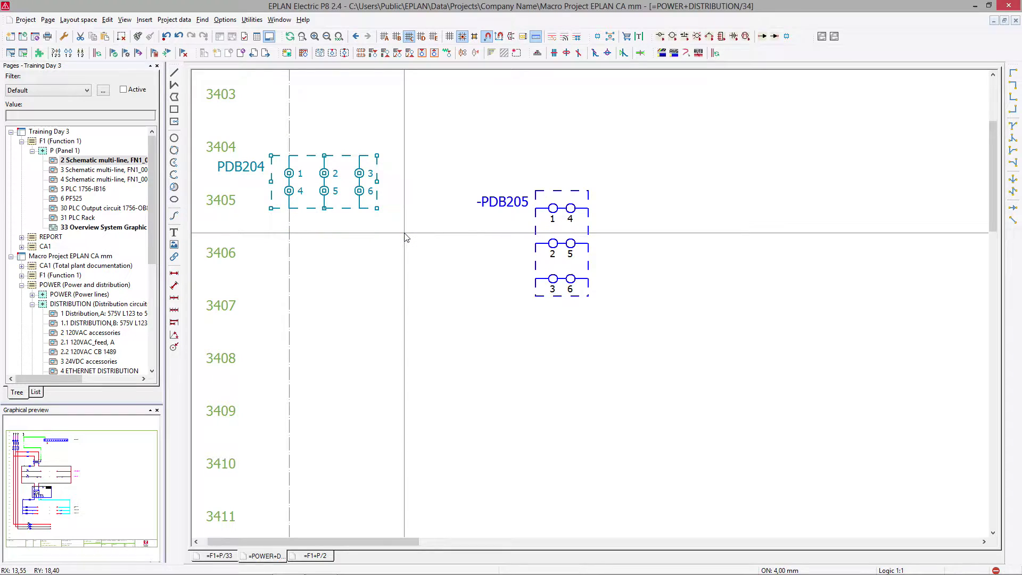
{"action": "left_click_drag", "start_coordinate": [477, 162], "coordinate": [625, 323]}
{"action": "left_click", "coordinate": [625, 323]}
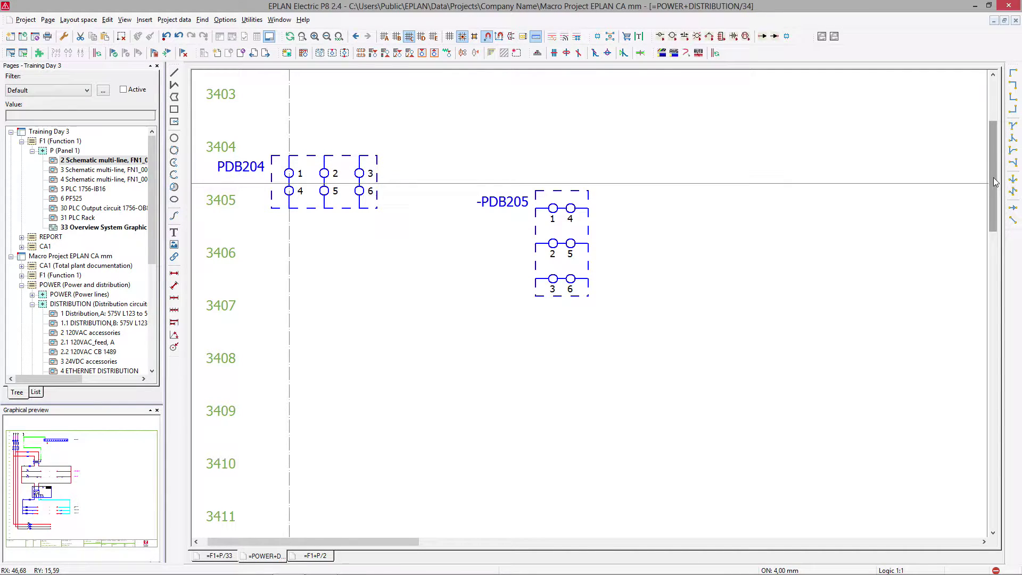
{"action": "mouse_move", "coordinate": [998, 182]}
{"action": "left_mouse_down"}
{"action": "mouse_move", "coordinate": [999, 224]}
{"action": "mouse_move", "coordinate": [997, 191]}
{"action": "mouse_move", "coordinate": [999, 203]}
{"action": "left_mouse_up"}
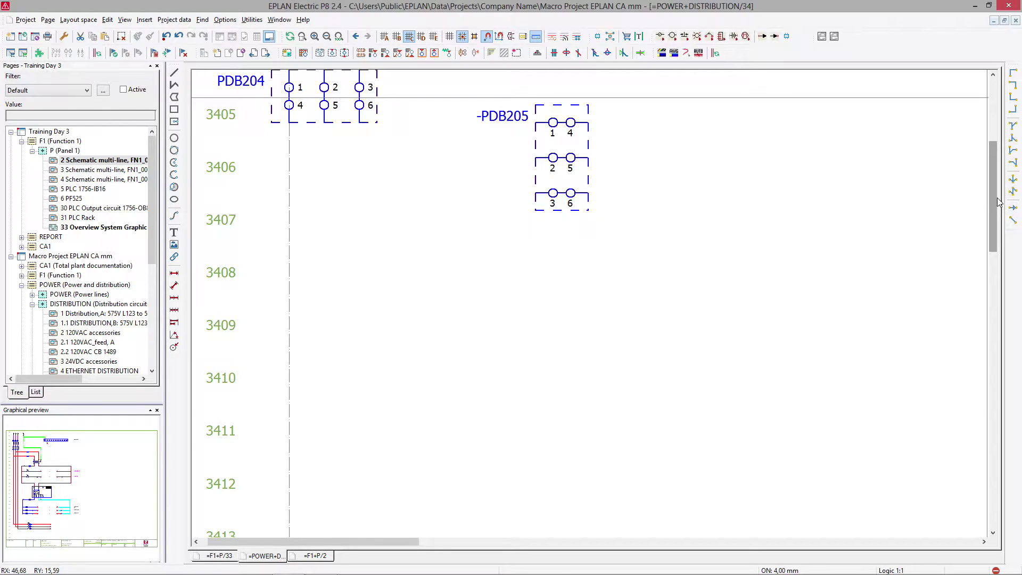
Step: Draw a rectangle, size it 60 mm wide by 45 mm high, and move it below -PDB205
{"action": "left_click", "coordinate": [176, 111]}
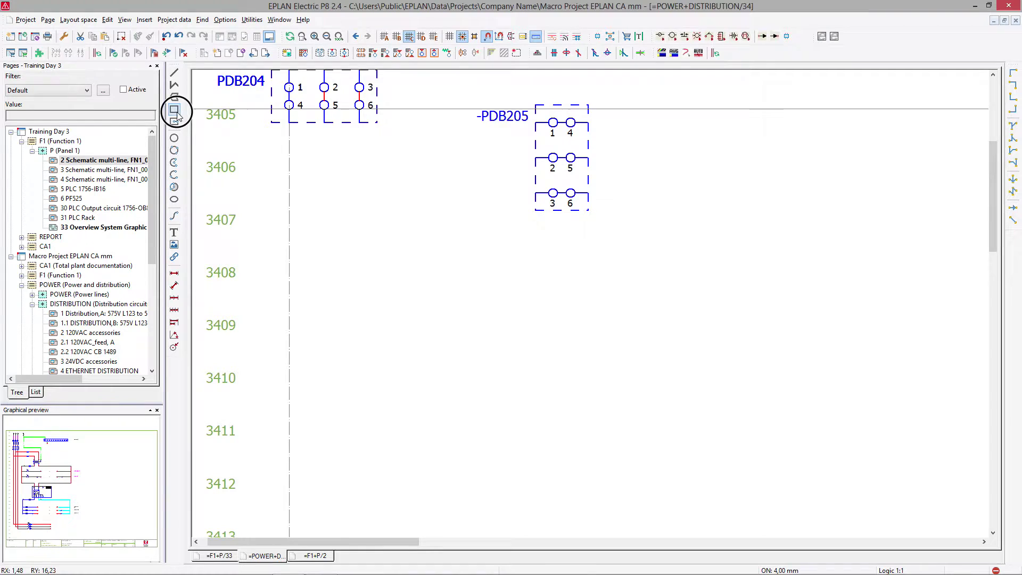
{"action": "left_click", "coordinate": [394, 298]}
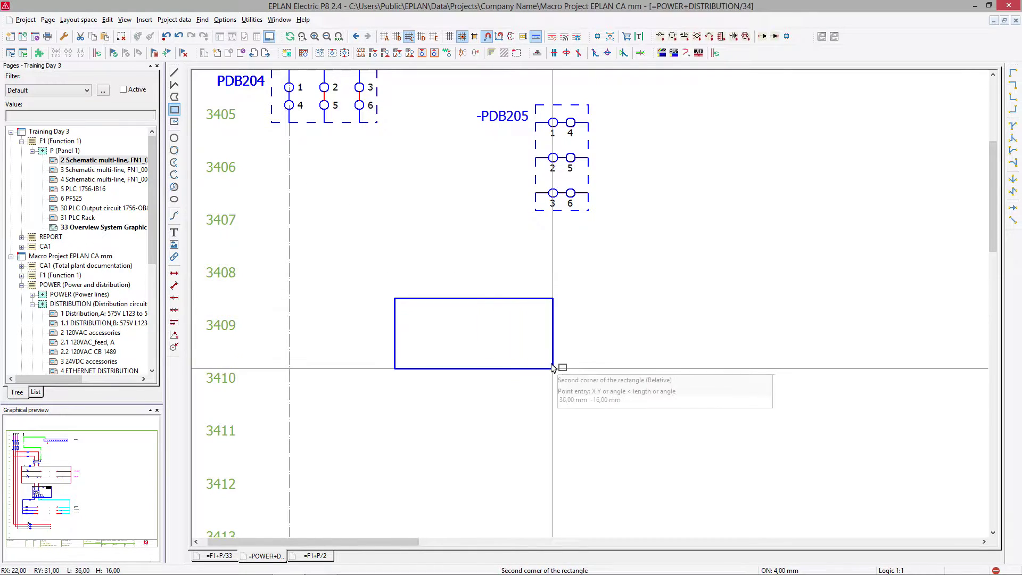
{"action": "left_click", "coordinate": [508, 408]}
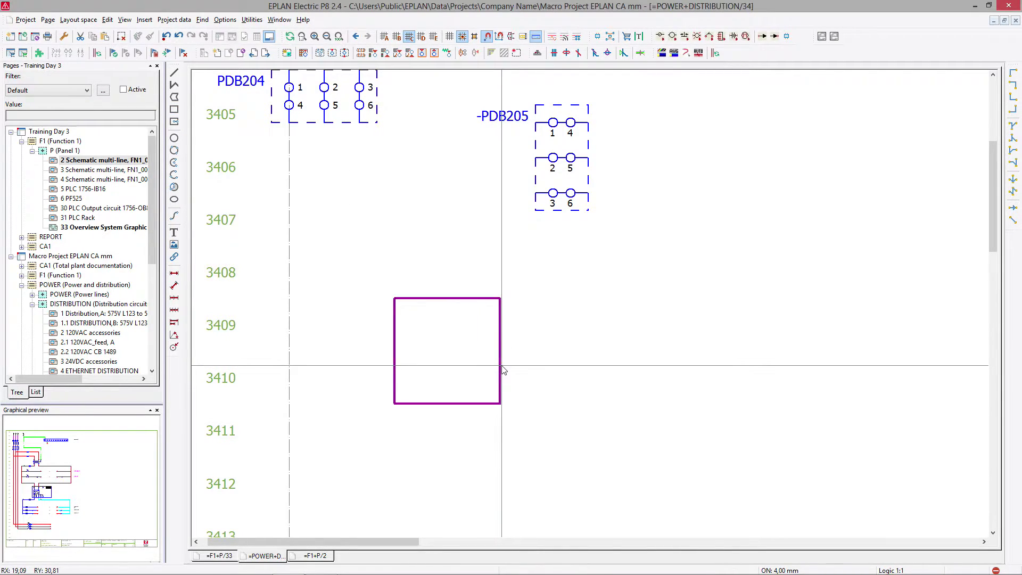
{"action": "double_click", "coordinate": [500, 371]}
{"action": "left_click", "coordinate": [555, 235]}
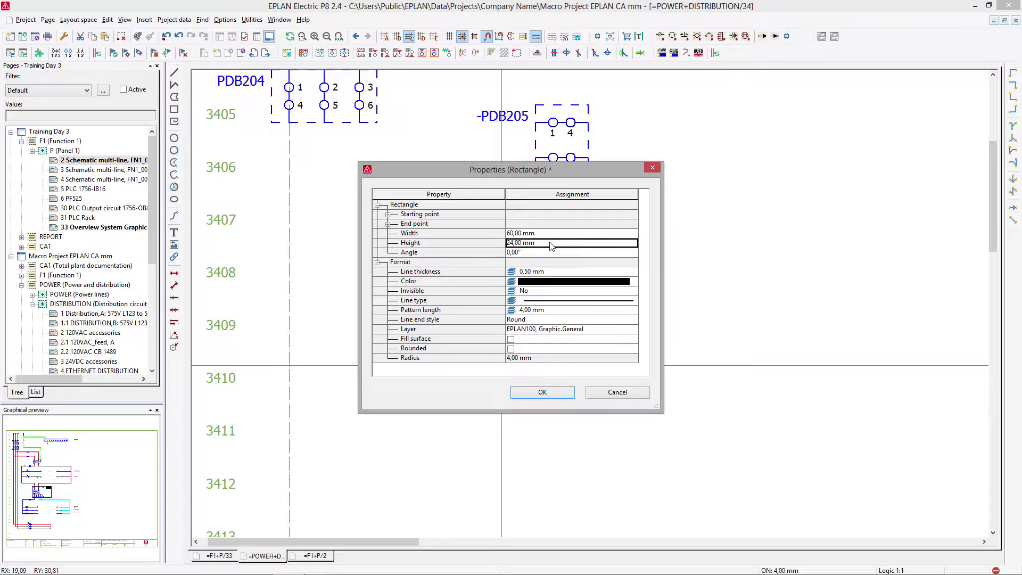
{"action": "left_click", "coordinate": [551, 242]}
{"action": "type", "text": "45"}
{"action": "left_click", "coordinate": [554, 391]}
{"action": "left_click_drag", "start_coordinate": [494, 208], "coordinate": [500, 304]}
Step: Draw three 4 mm-radius circles in a row inside the rectangle's upper part
{"action": "left_click", "coordinate": [174, 138]}
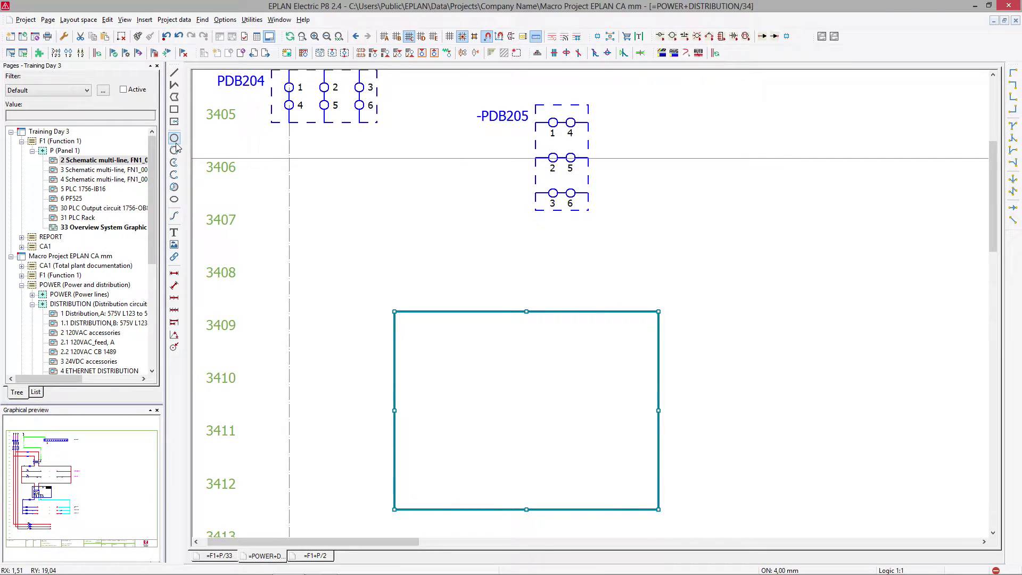
{"action": "left_click", "coordinate": [447, 351]}
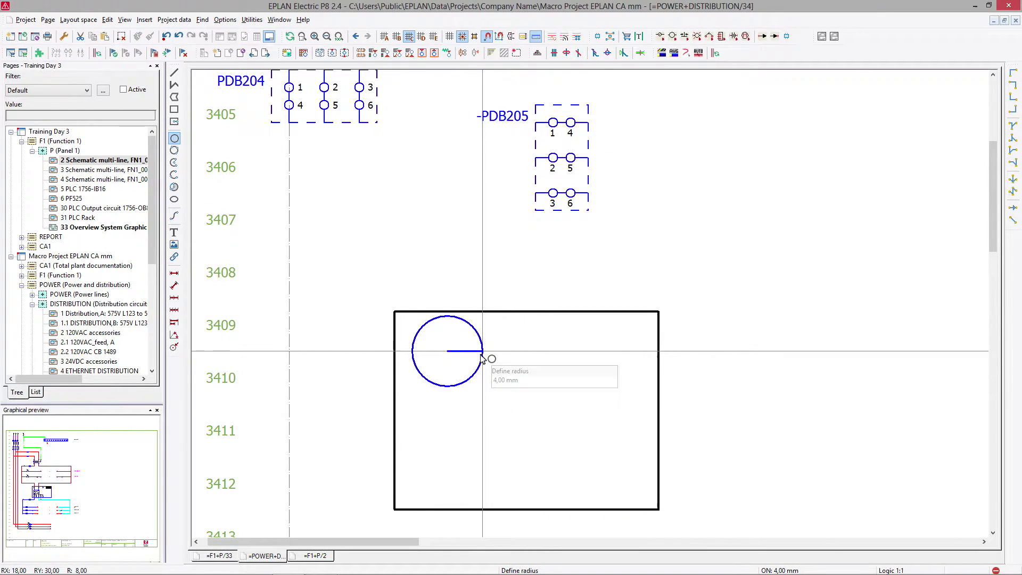
{"action": "left_click", "coordinate": [465, 351]}
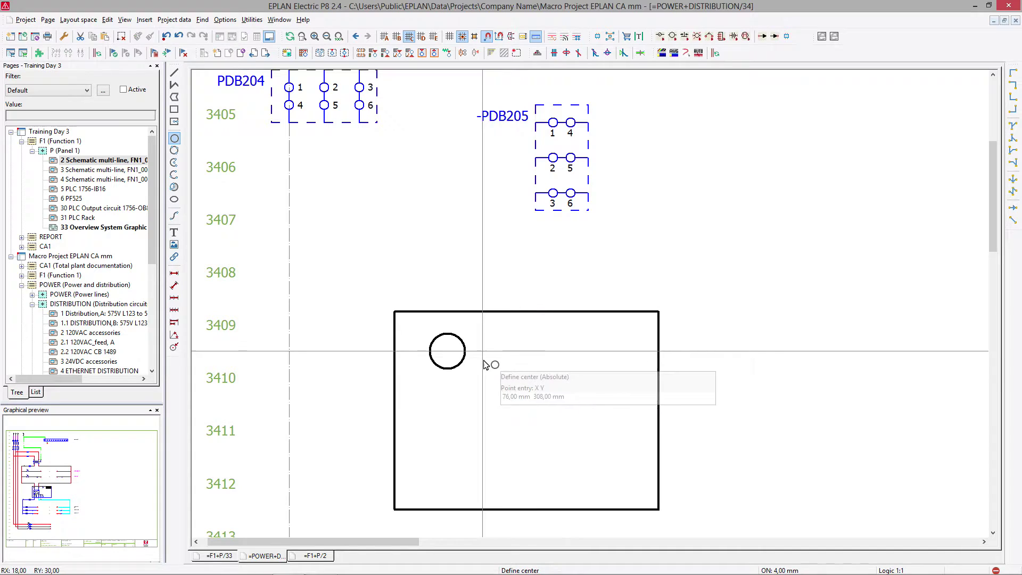
{"action": "left_click", "coordinate": [535, 351]}
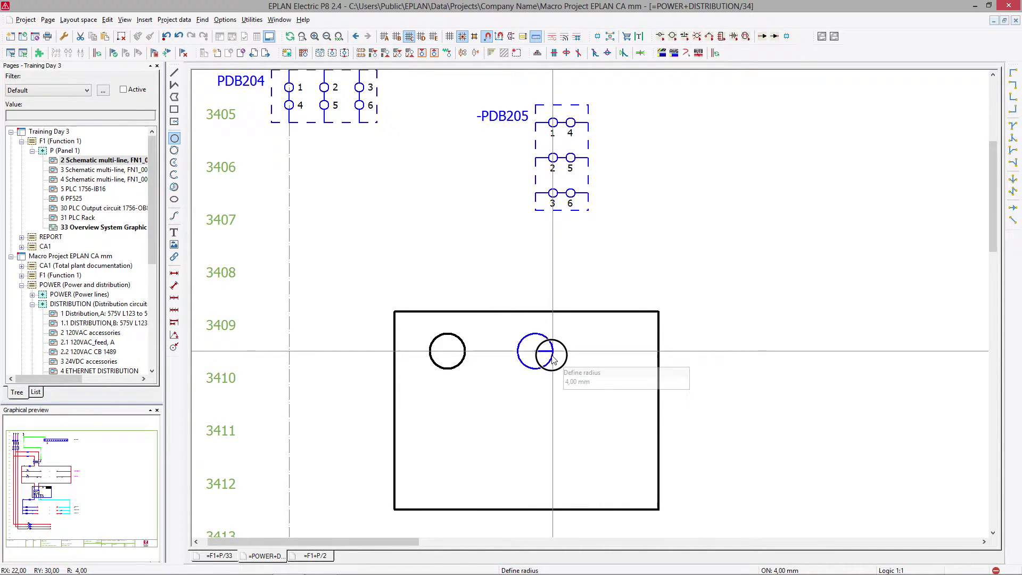
{"action": "left_click", "coordinate": [552, 357]}
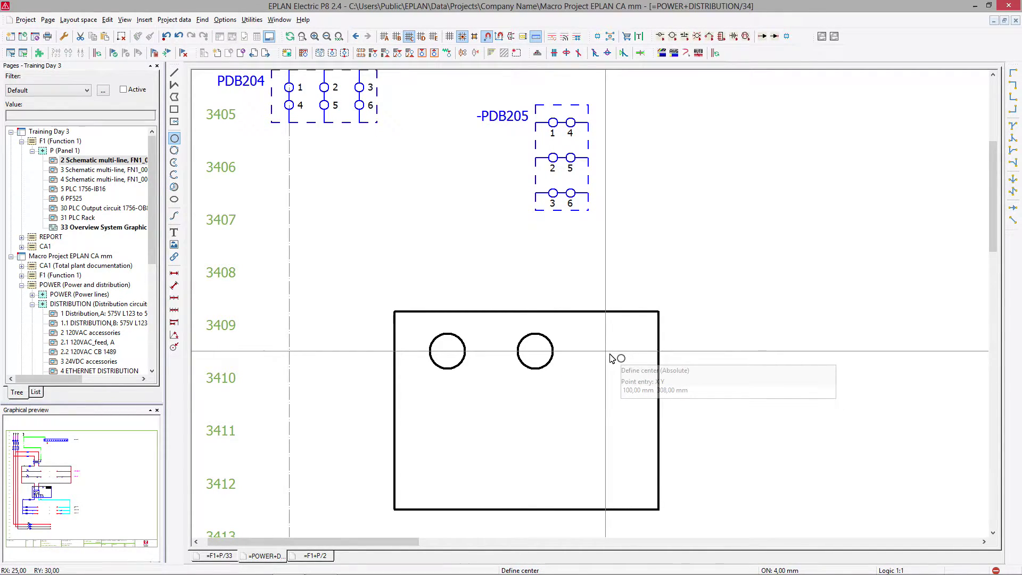
{"action": "left_click", "coordinate": [605, 351]}
{"action": "left_click", "coordinate": [619, 364]}
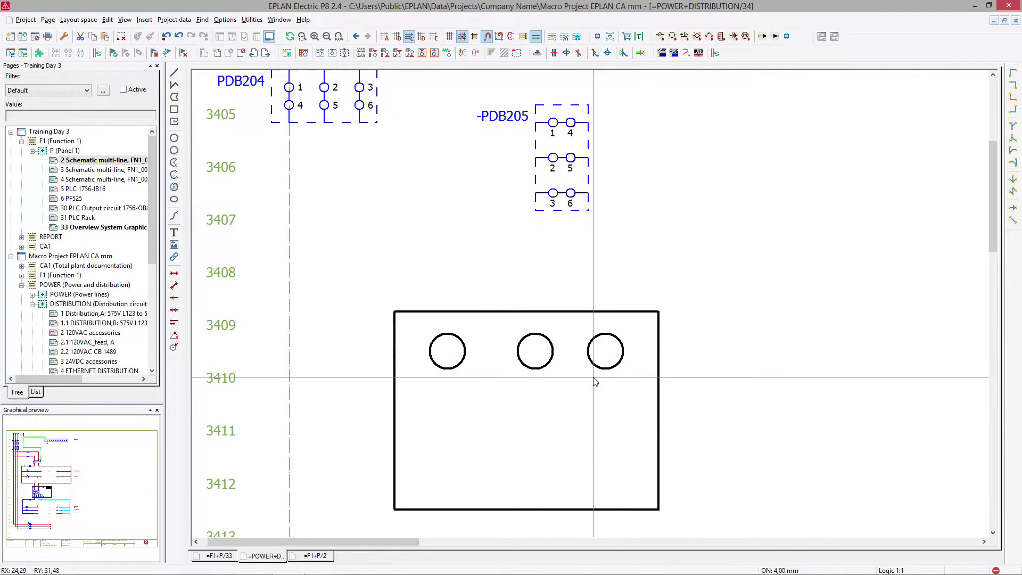
Step: Switch to the 2 mm grid and nudge the middle circle right to centre it
{"action": "left_click", "coordinate": [524, 317]}
{"action": "left_click_drag", "start_coordinate": [517, 351], "coordinate": [509, 353]}
{"action": "key", "text": "Escape"}
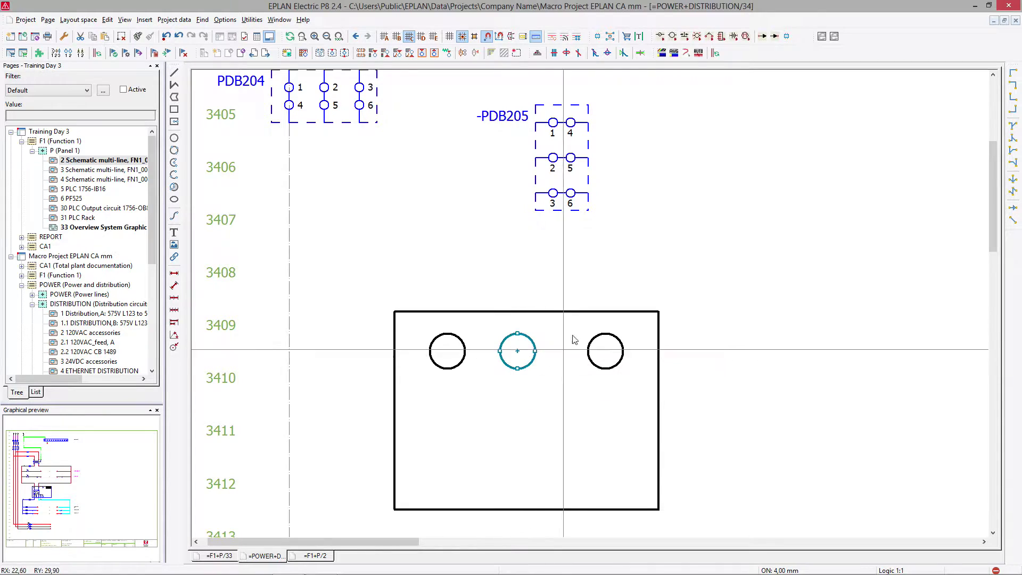
{"action": "left_click", "coordinate": [396, 37]}
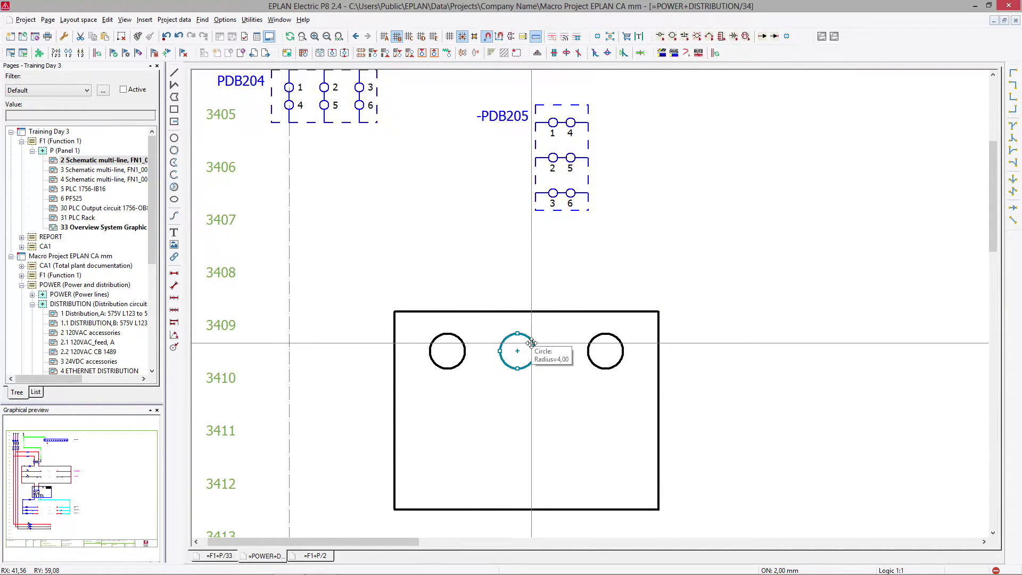
{"action": "left_click", "coordinate": [517, 353]}
{"action": "left_click", "coordinate": [527, 353]}
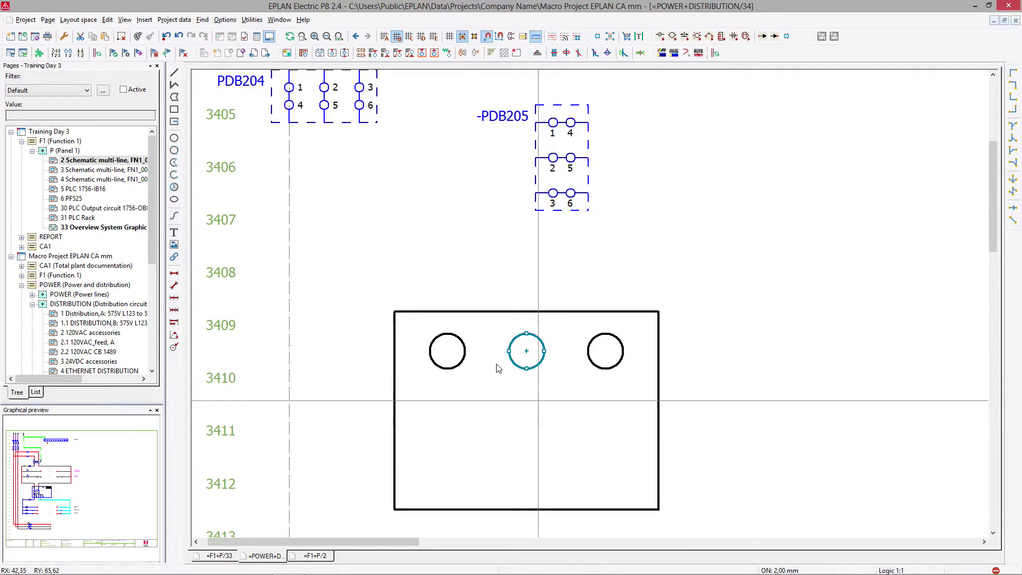
Step: Draw a small mounting hole below the large circles and copy it along the row
{"action": "left_click", "coordinate": [174, 138]}
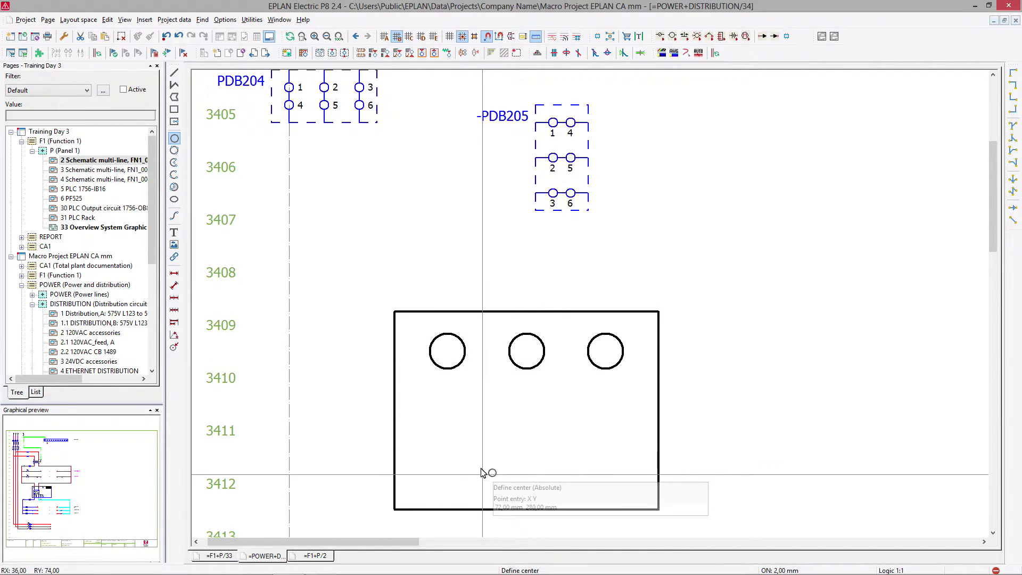
{"action": "left_click", "coordinate": [430, 413]}
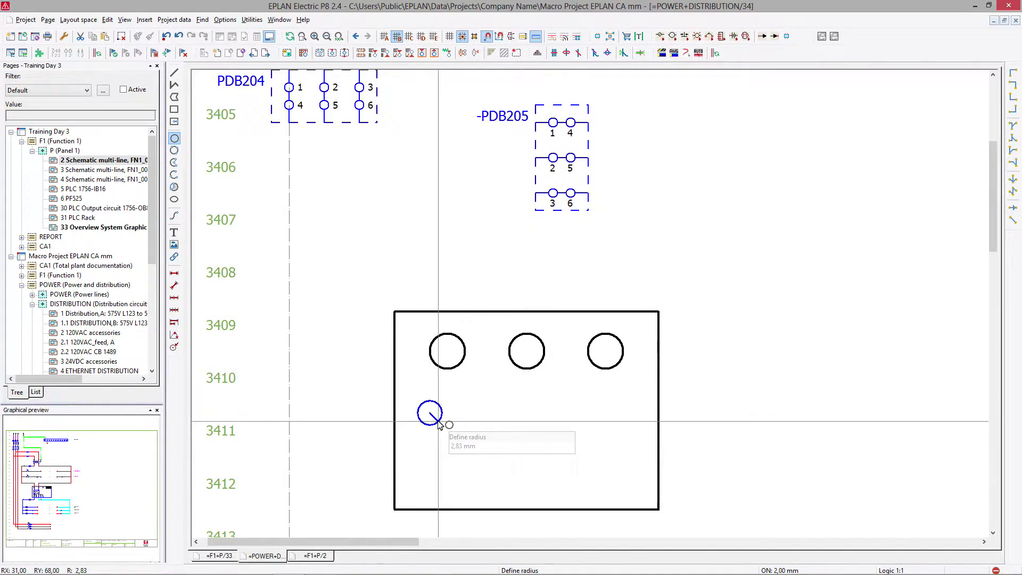
{"action": "left_click", "coordinate": [440, 419]}
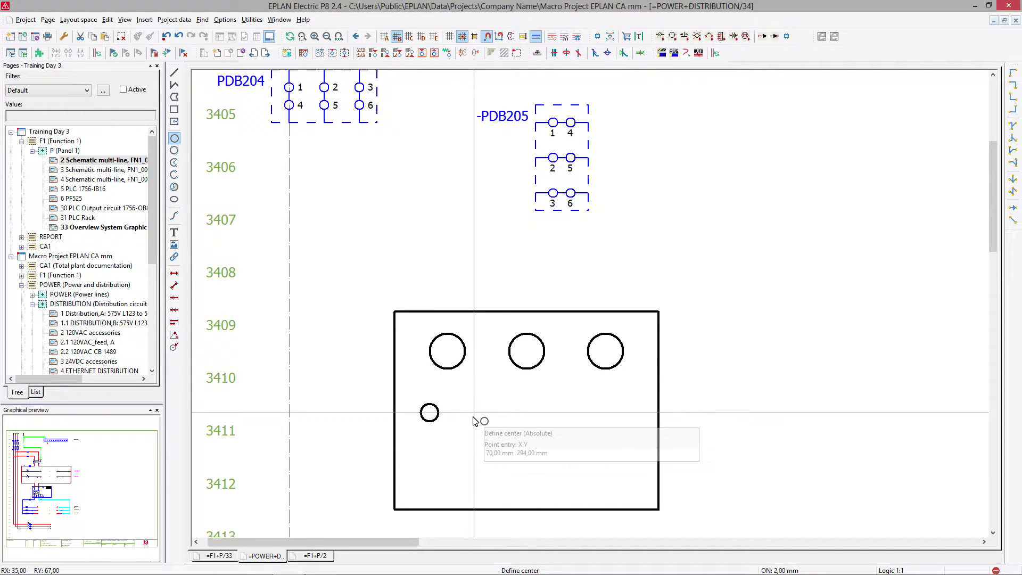
{"action": "key", "text": "Escape"}
{"action": "left_click", "coordinate": [442, 414]}
{"action": "left_click", "coordinate": [442, 414]}
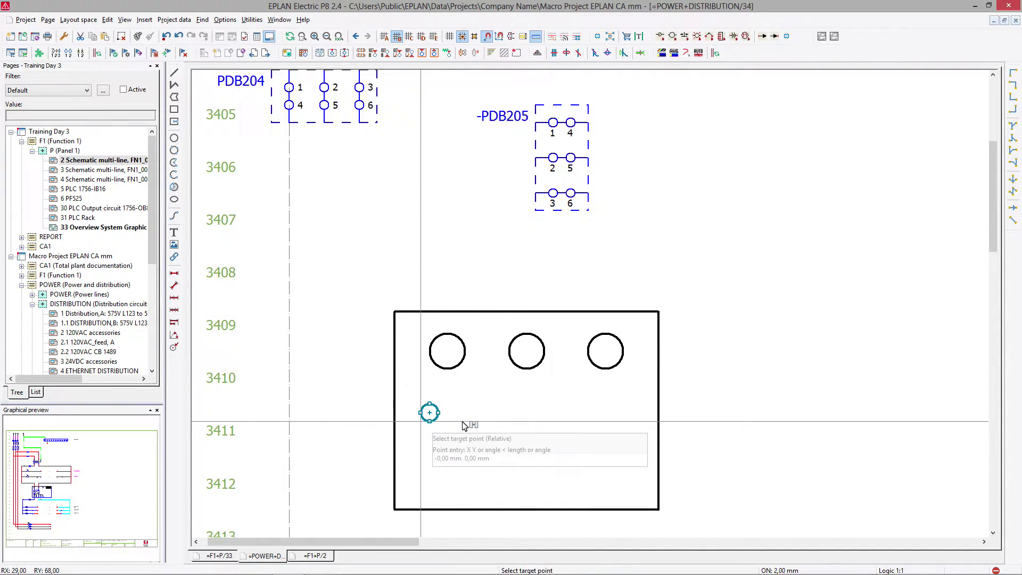
{"action": "left_click", "coordinate": [479, 437]}
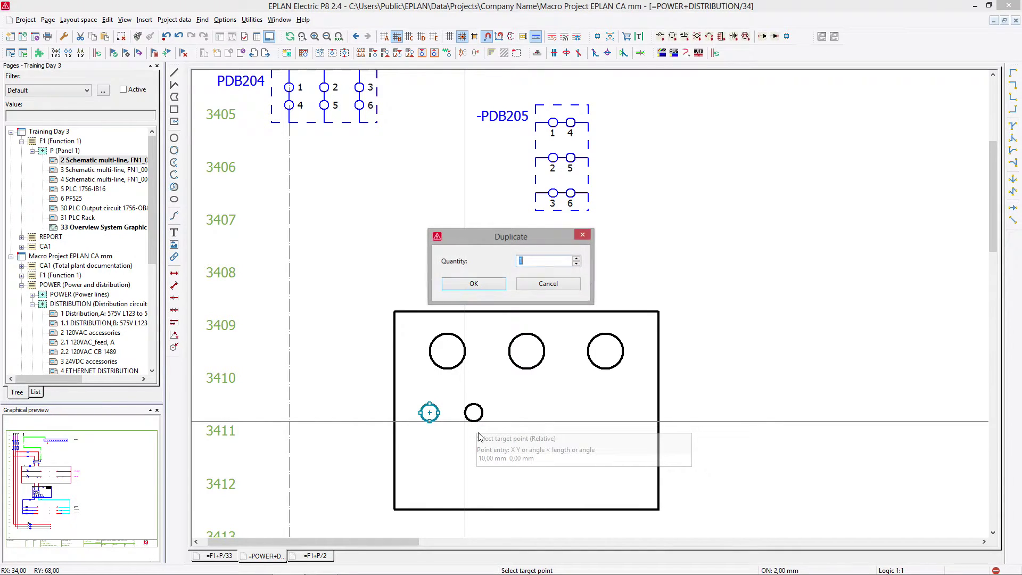
{"action": "key", "text": "Return"}
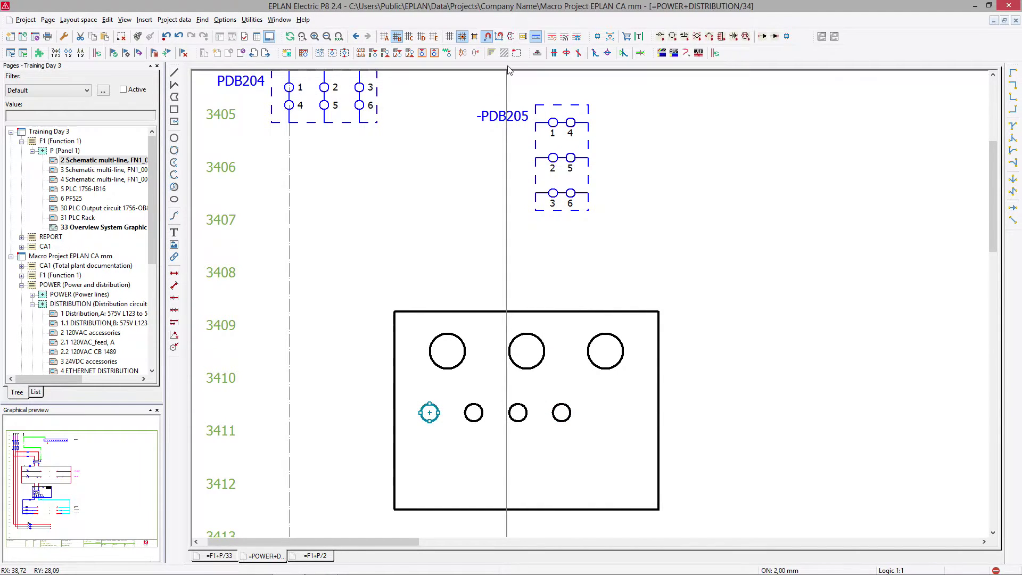
Step: Add further hole copies to complete a row of five
{"action": "left_click", "coordinate": [499, 37]}
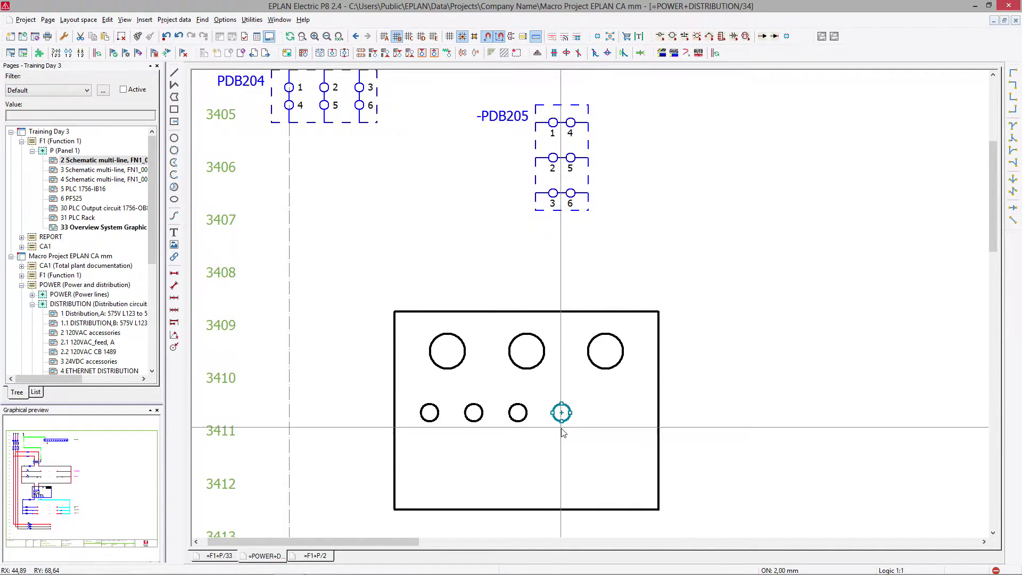
{"action": "key", "text": "ctrl+v"}
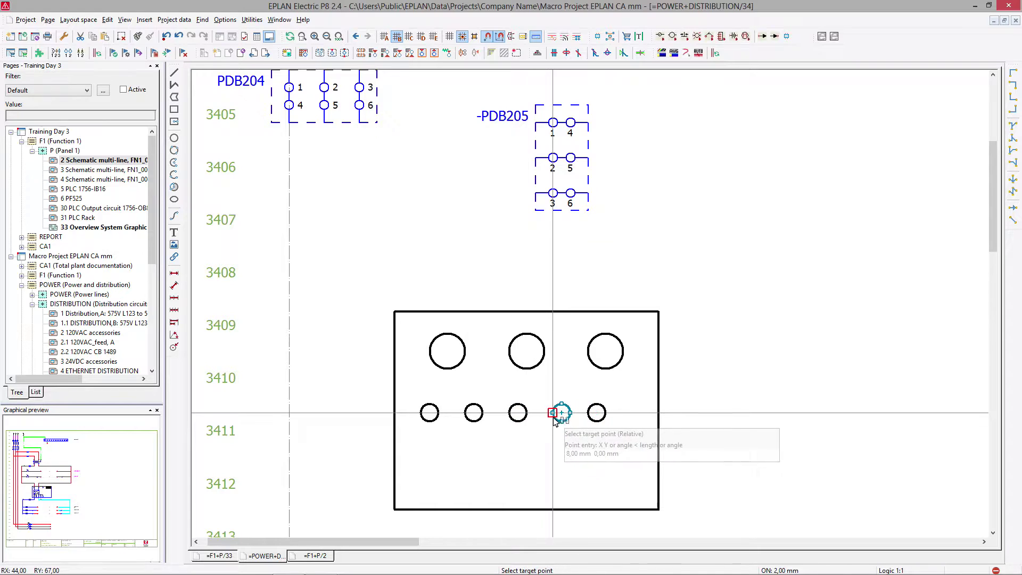
{"action": "left_click", "coordinate": [560, 413]}
{"action": "key", "text": "Return"}
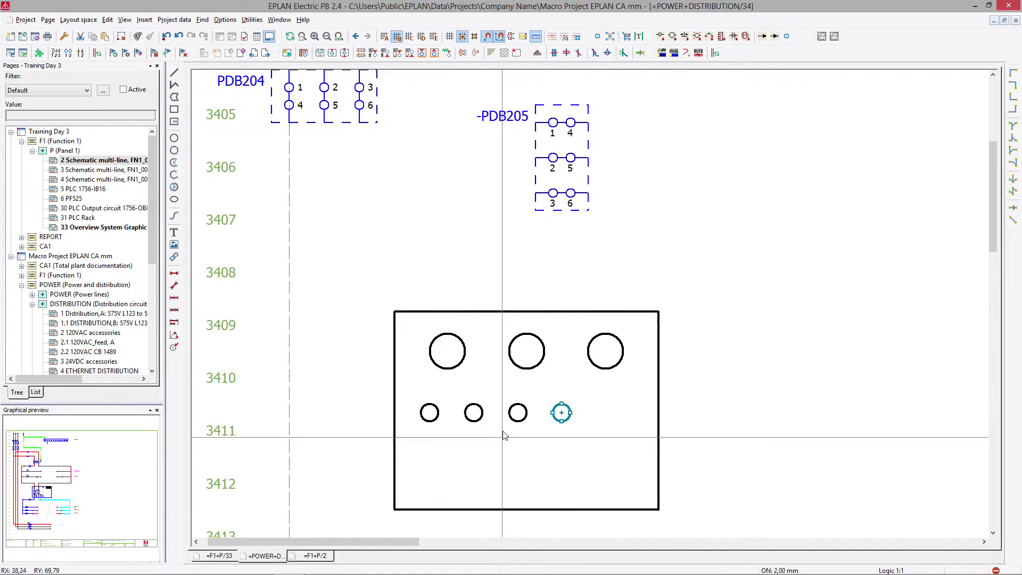
{"action": "key", "text": "ctrl+v"}
{"action": "left_click", "coordinate": [514, 413]}
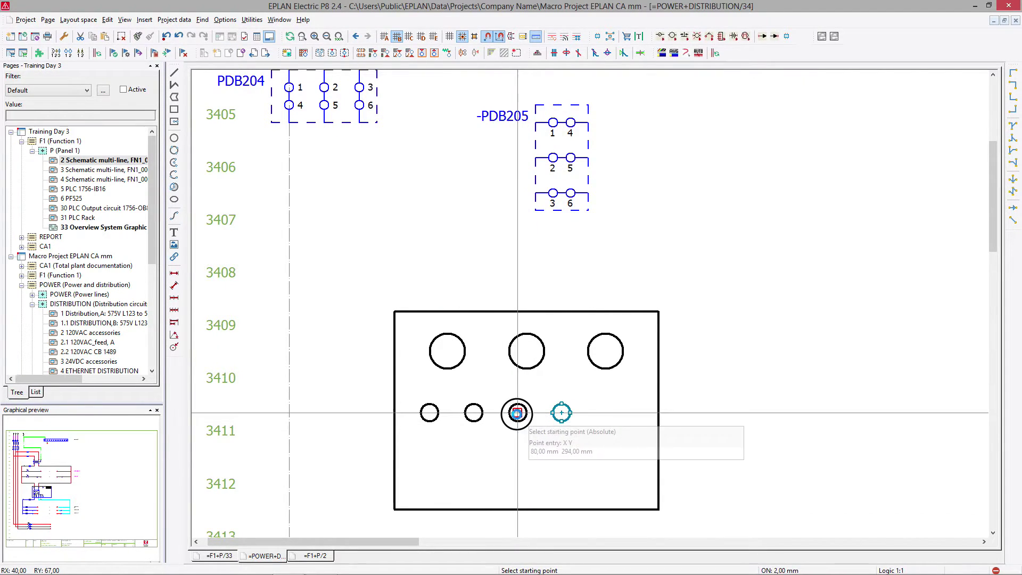
{"action": "left_click", "coordinate": [561, 413]}
{"action": "key", "text": "Return"}
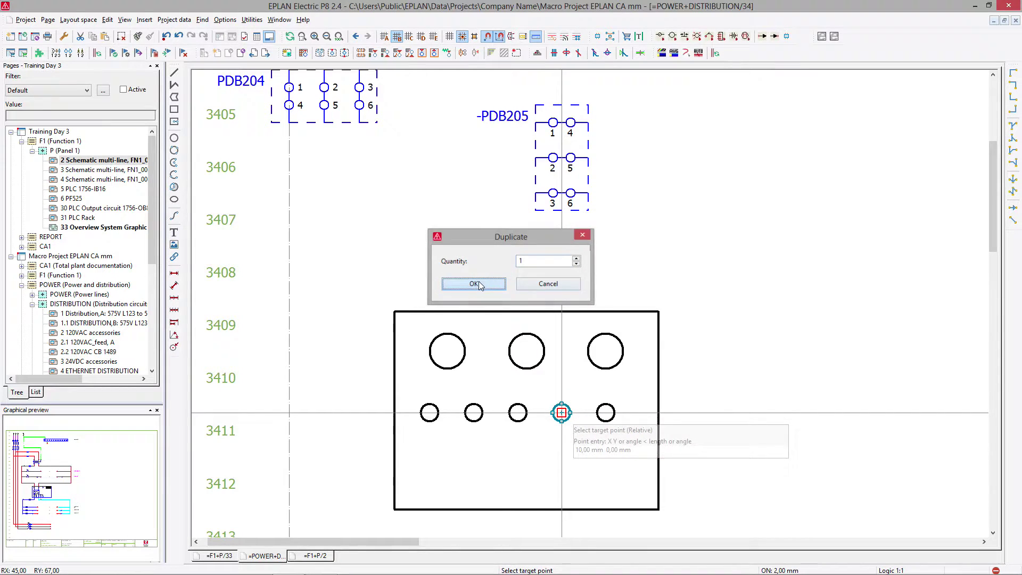
Step: Copy the row of five holes lower and staggered as a second row
{"action": "left_click_drag", "start_coordinate": [406, 395], "coordinate": [627, 442]}
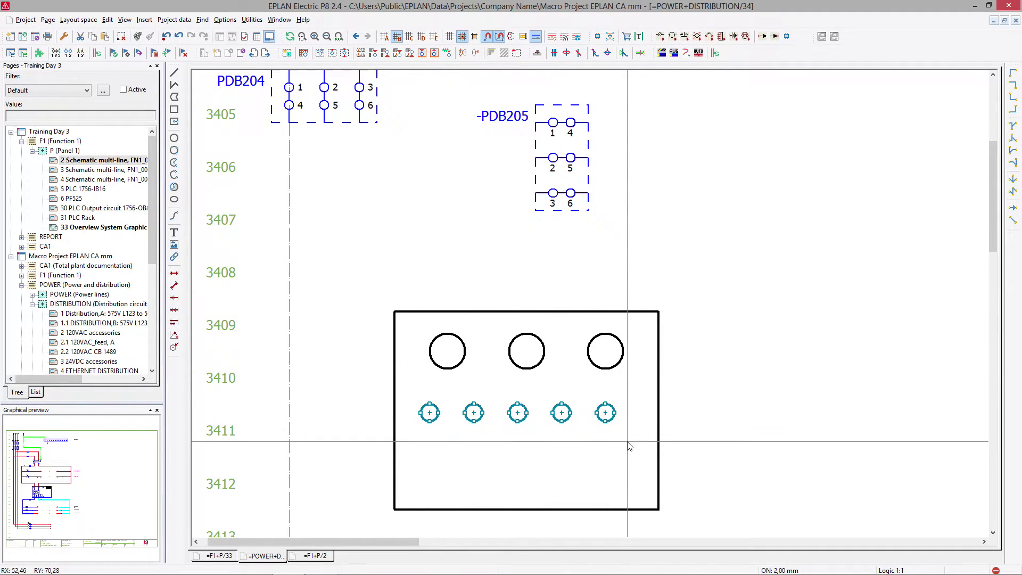
{"action": "key", "text": "ctrl+v"}
{"action": "left_click", "coordinate": [429, 413]}
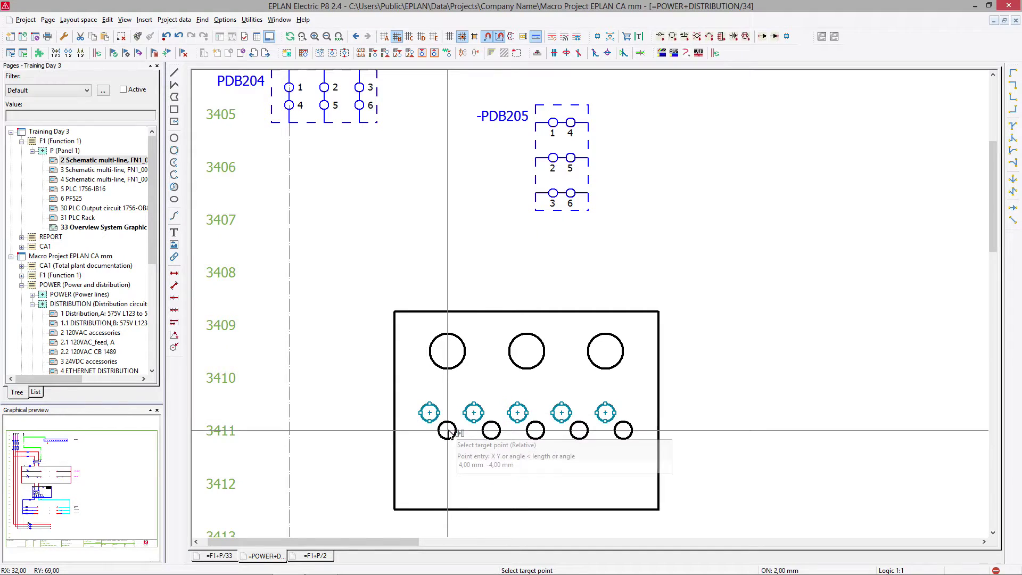
{"action": "left_click", "coordinate": [447, 447]}
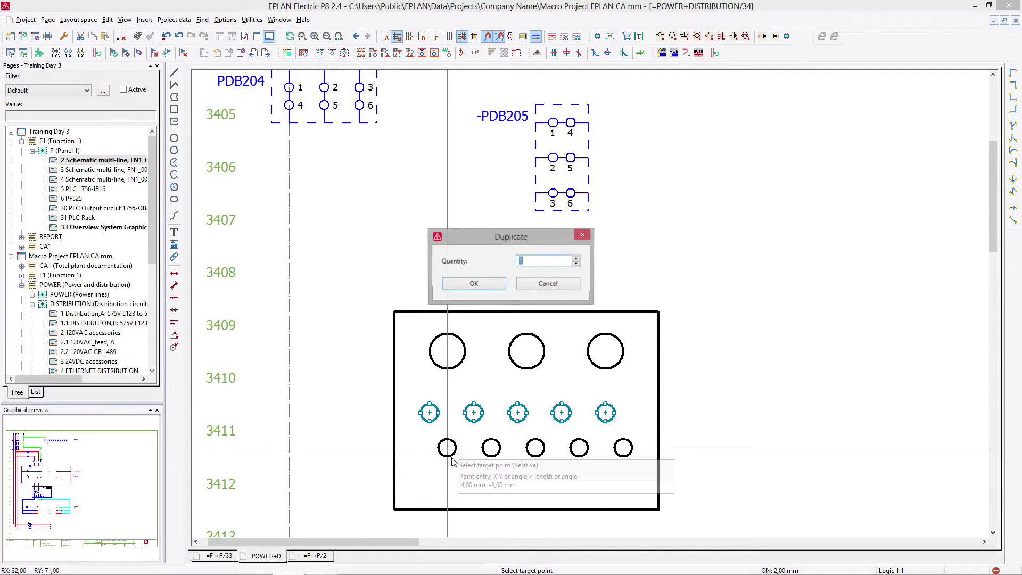
{"action": "left_click", "coordinate": [493, 287]}
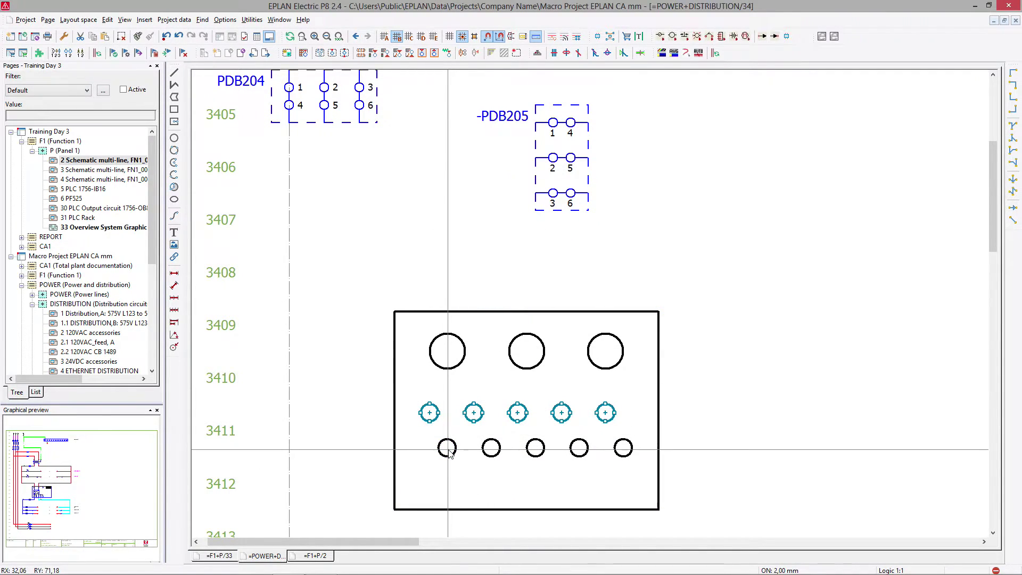
Step: Copy the row again further down to form the third row
{"action": "key", "text": "ctrl+v"}
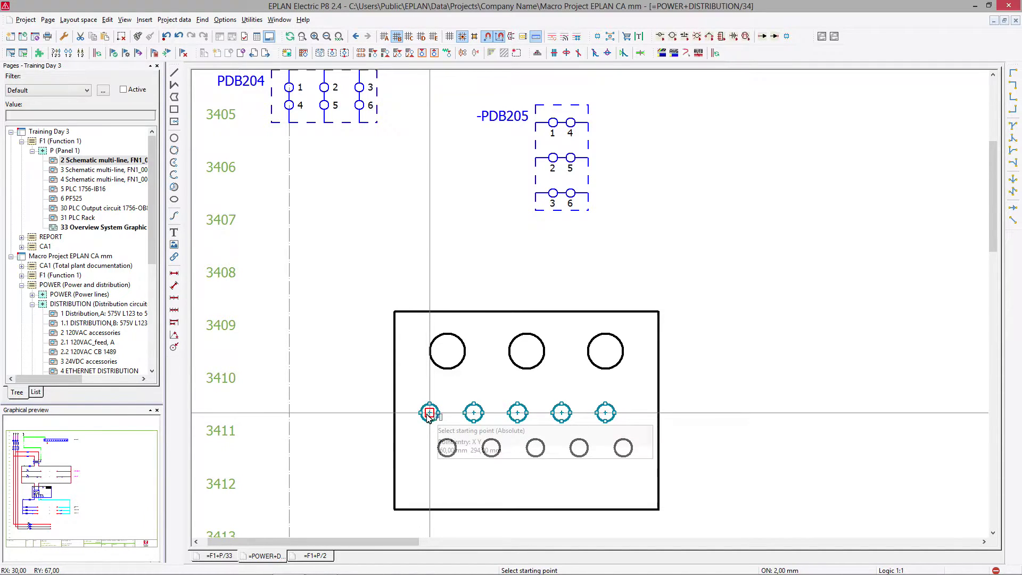
{"action": "left_click", "coordinate": [430, 413]}
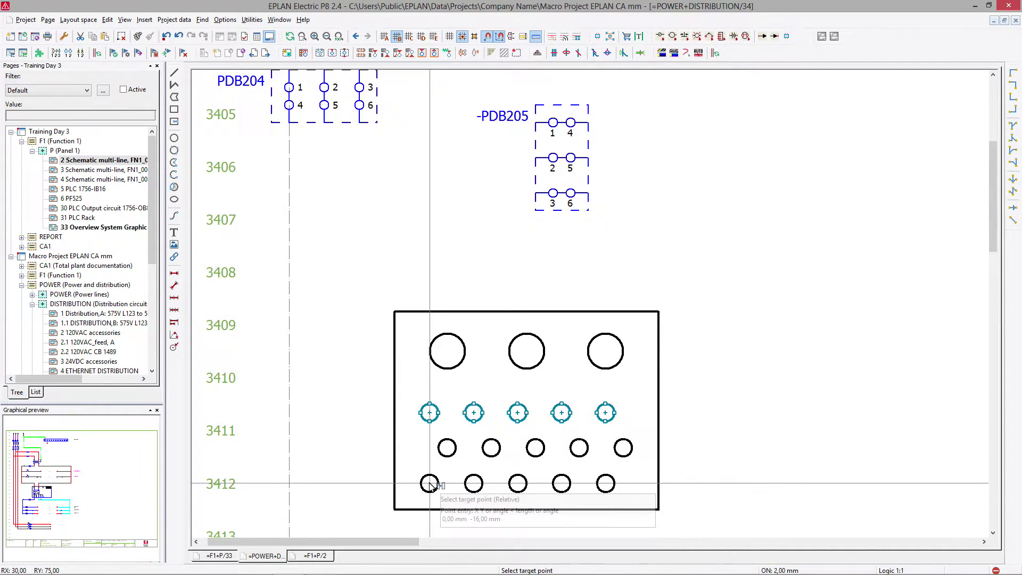
{"action": "left_click", "coordinate": [429, 483]}
{"action": "left_click", "coordinate": [491, 283]}
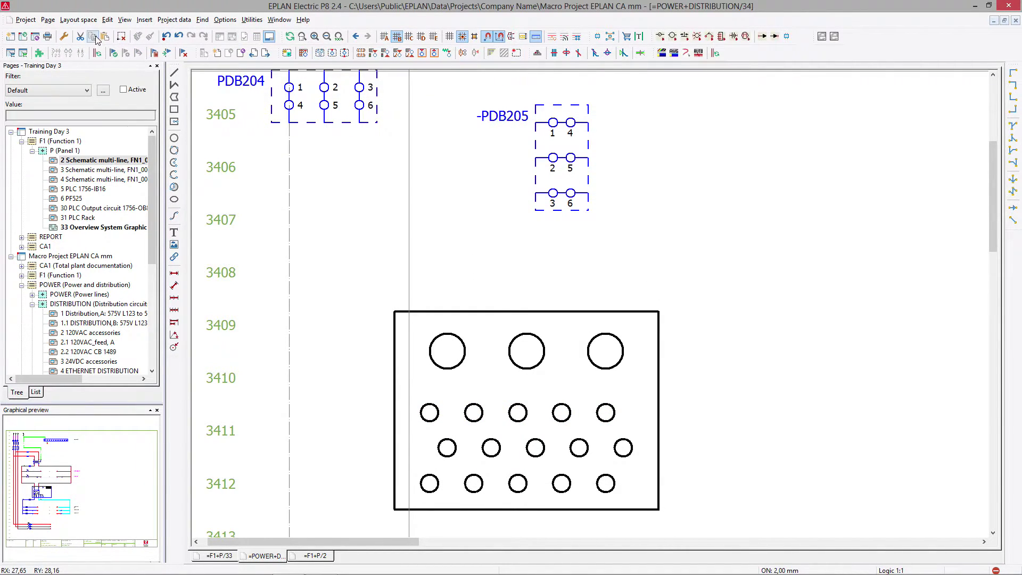
Step: Insert a macro box enclosing the panel drawing
{"action": "left_click", "coordinate": [145, 20]}
{"action": "mouse_move", "coordinate": [222, 328]}
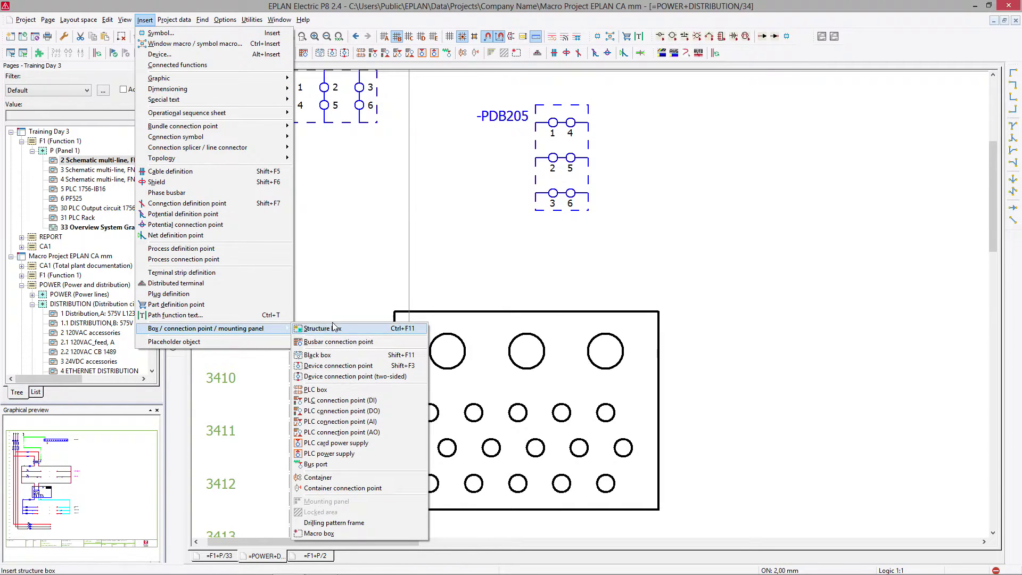
{"action": "left_click", "coordinate": [333, 533]}
{"action": "left_click", "coordinate": [377, 298]}
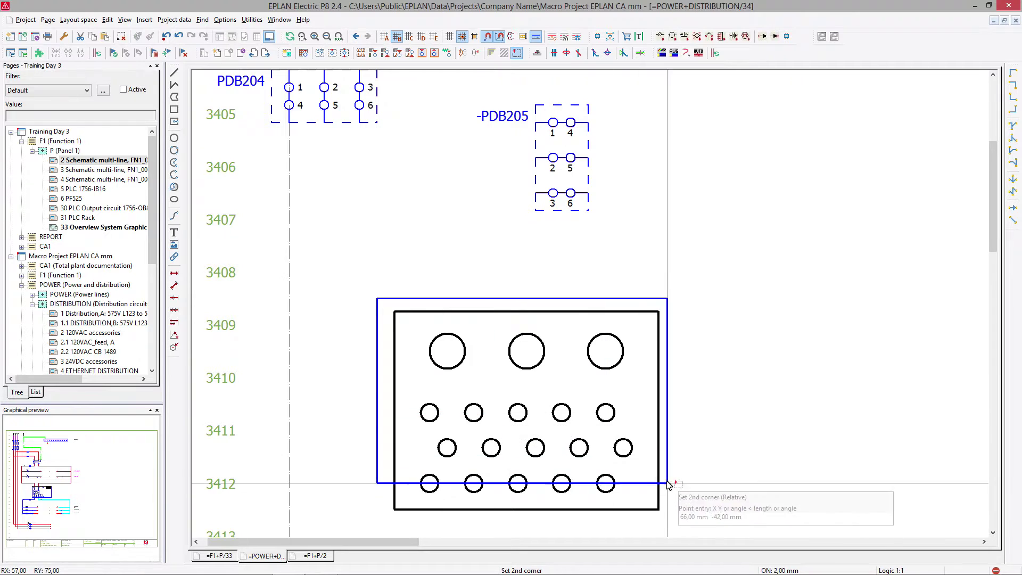
{"action": "left_click", "coordinate": [684, 517]}
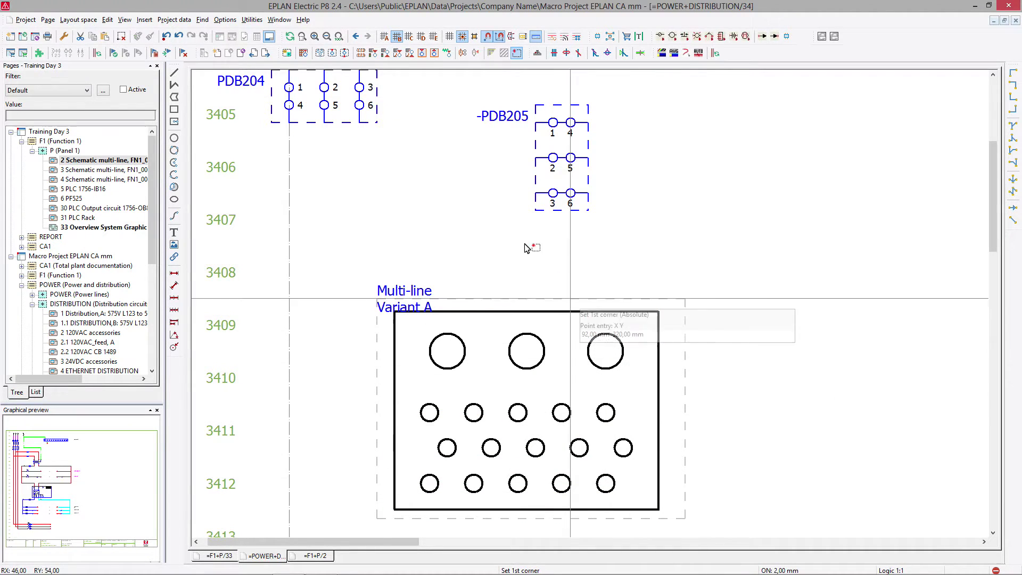
Step: Draw further macro boxes around -PDB205 and PDB204
{"action": "left_click", "coordinate": [474, 96]}
{"action": "left_click", "coordinate": [667, 236]}
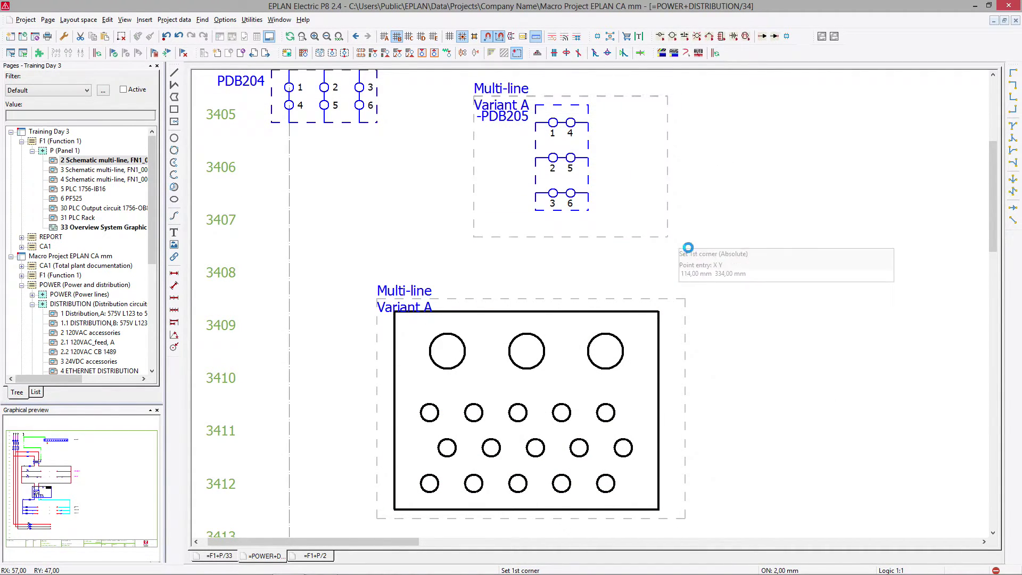
{"action": "left_click_drag", "start_coordinate": [993, 205], "coordinate": [993, 159]}
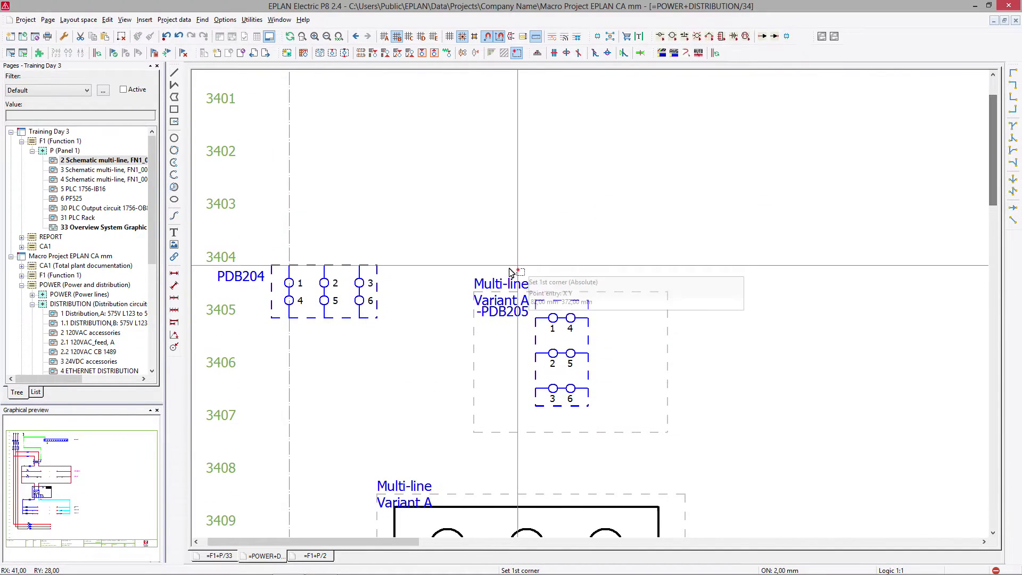
{"action": "left_click", "coordinate": [259, 245]}
{"action": "left_click", "coordinate": [423, 347]}
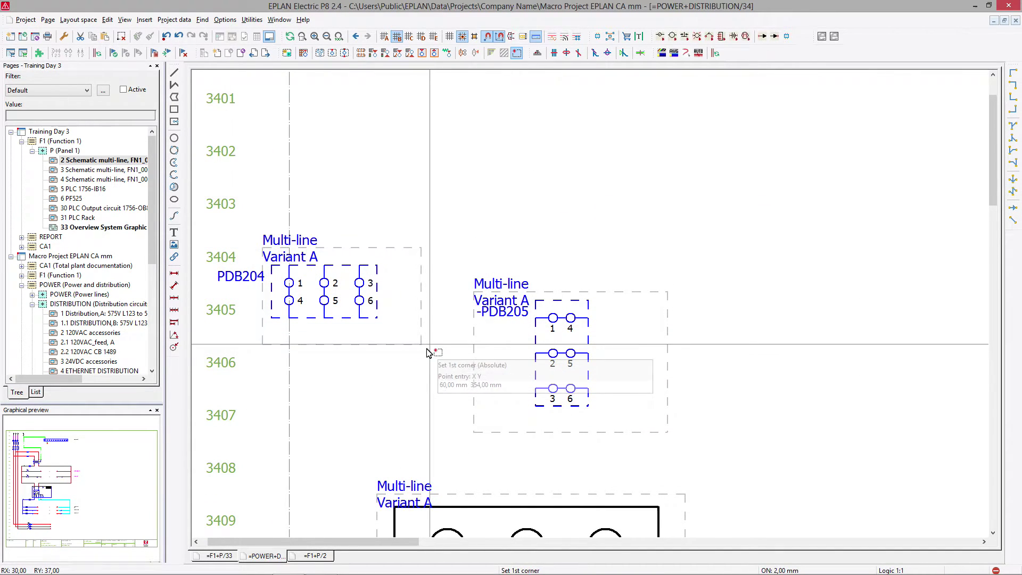
{"action": "key", "text": "Escape"}
Step: Assign Power\Distribution\PDB.ema to PDB204's macro box and copy the name
{"action": "double_click", "coordinate": [422, 282]}
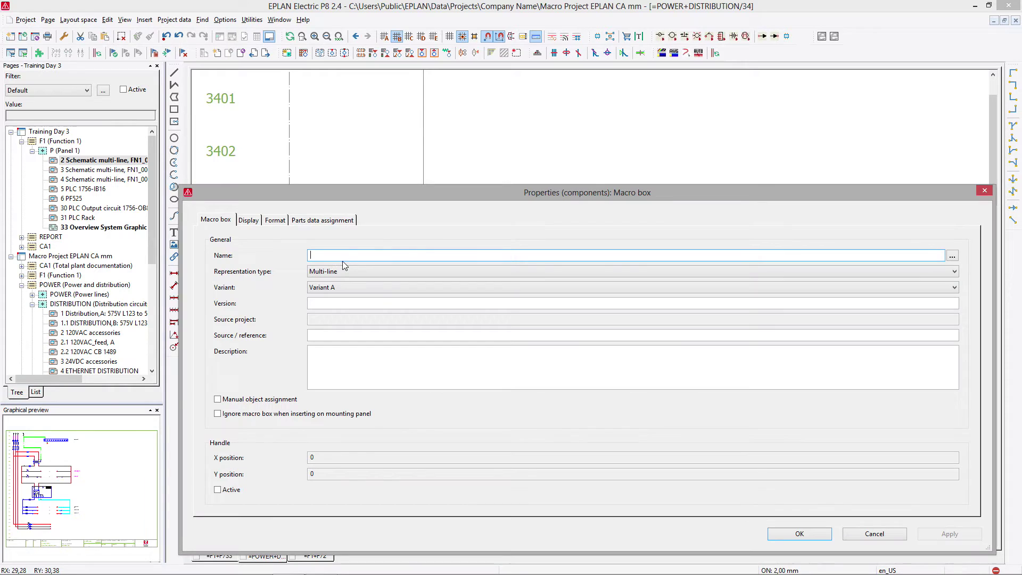
{"action": "left_click", "coordinate": [952, 257]}
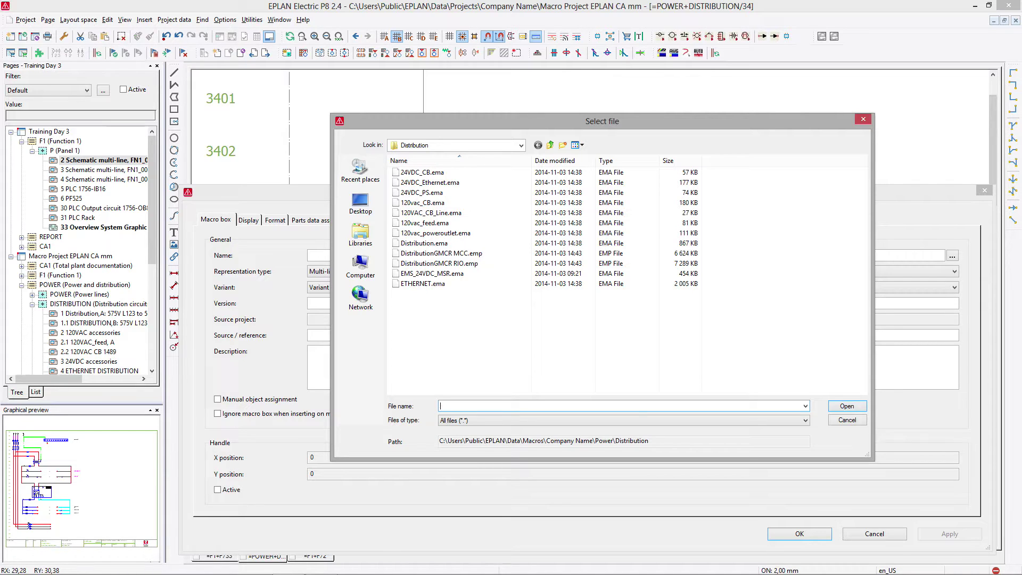
{"action": "key", "text": "Return"}
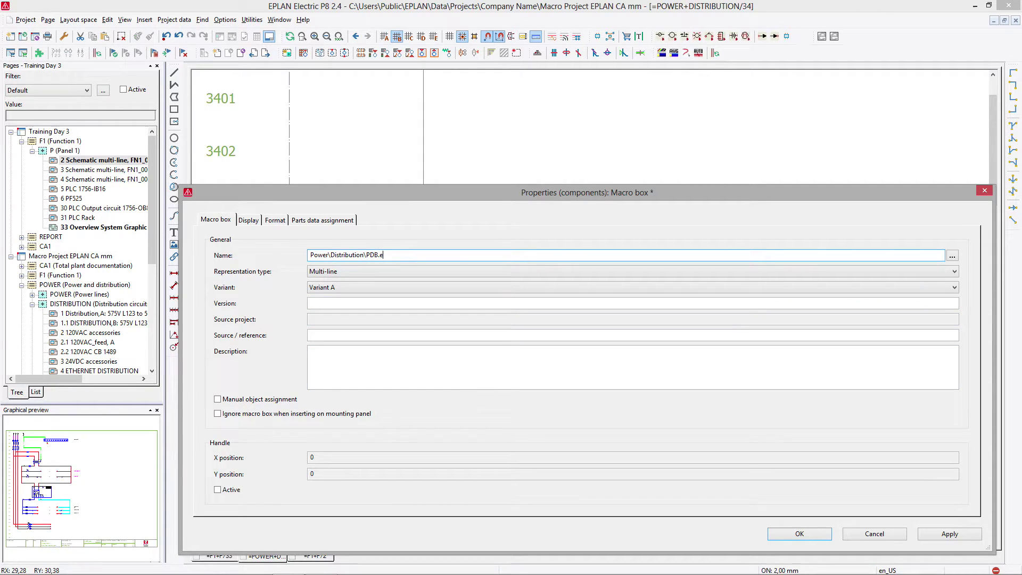
{"action": "left_click_drag", "start_coordinate": [421, 256], "coordinate": [191, 257]}
{"action": "key", "text": "ctrl+c"}
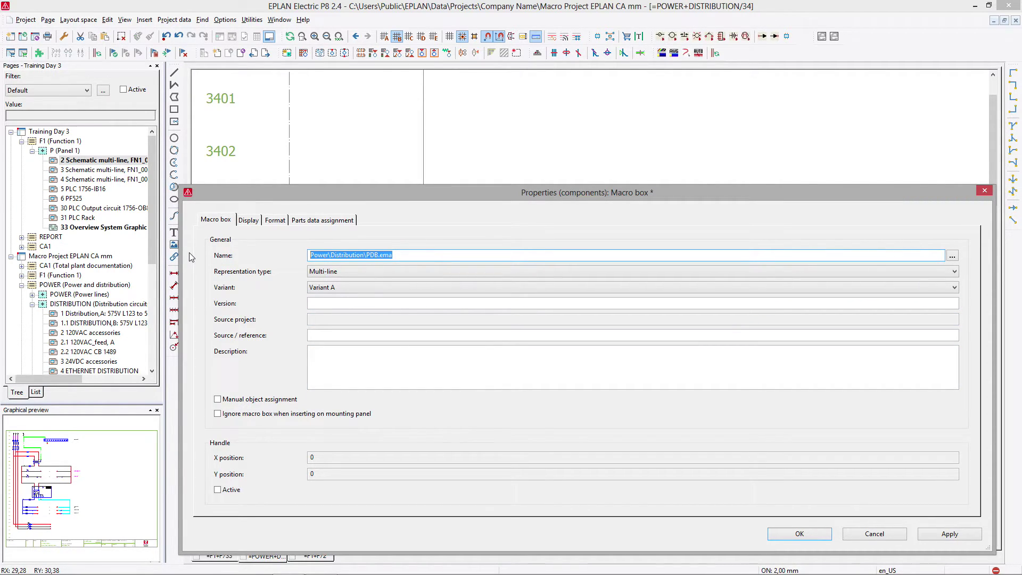
{"action": "left_click", "coordinate": [799, 534]}
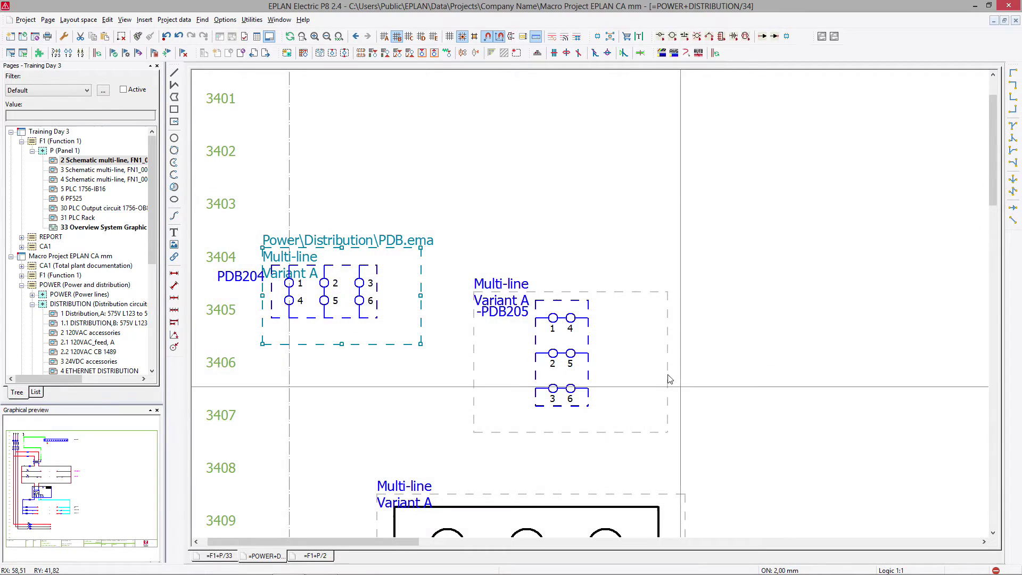
Step: Give -PDB205's macro box the PDB.ema name with Variant B
{"action": "left_click", "coordinate": [501, 291]}
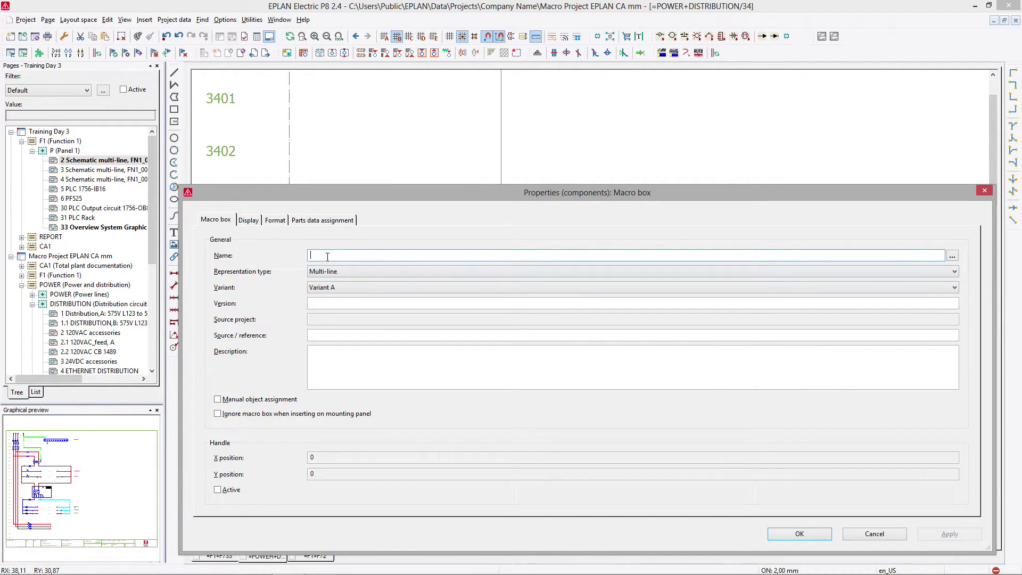
{"action": "key", "text": "ctrl+v"}
{"action": "left_click", "coordinate": [324, 288]}
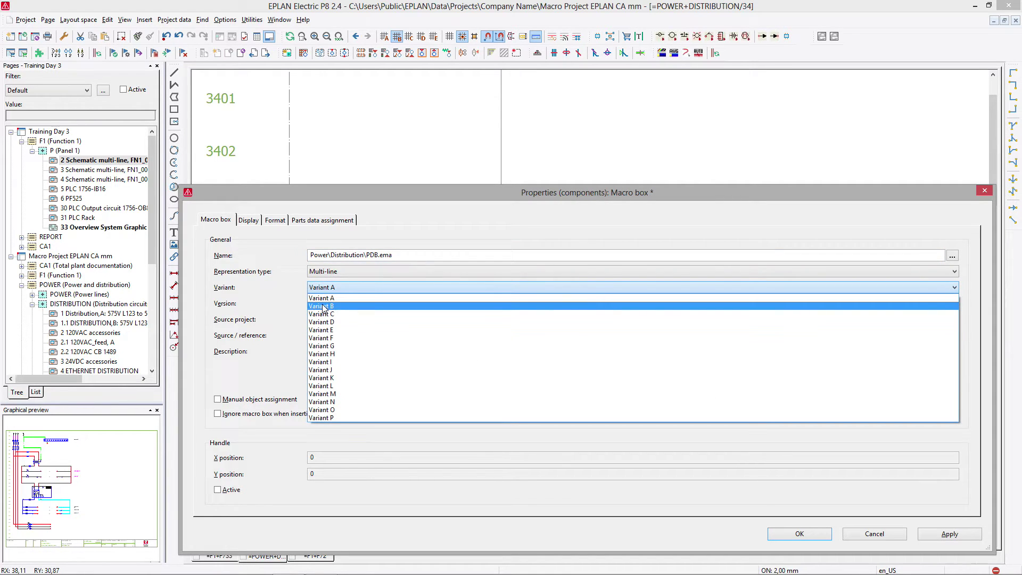
{"action": "left_click", "coordinate": [324, 306]}
{"action": "left_click", "coordinate": [798, 533]}
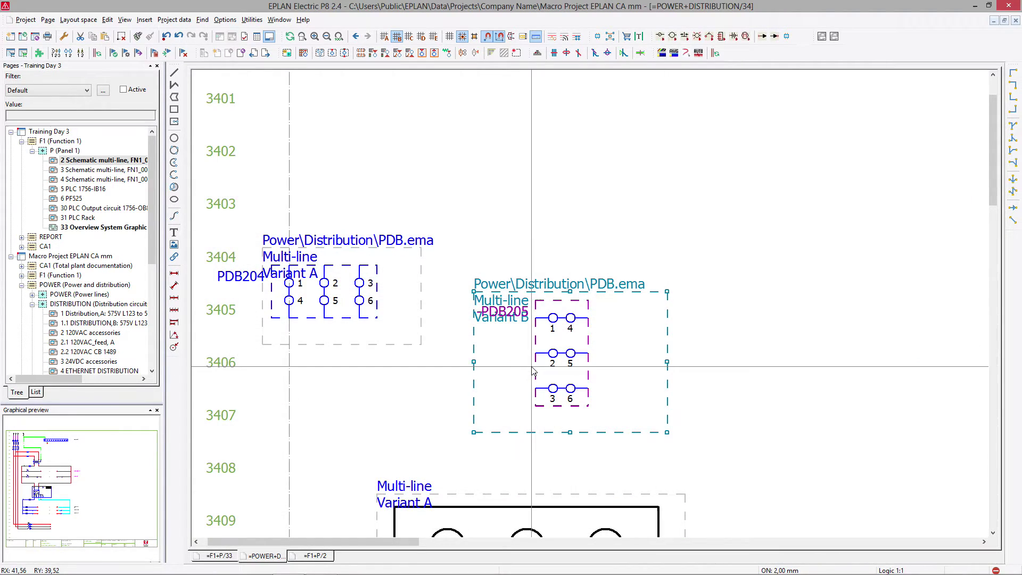
Step: Extend the top edges of the -PDB205 and PDB204 boxes upward above their labels
{"action": "left_click_drag", "start_coordinate": [556, 287], "coordinate": [556, 256]}
{"action": "left_click", "coordinate": [342, 248]}
{"action": "left_click_drag", "start_coordinate": [342, 250], "coordinate": [341, 221]}
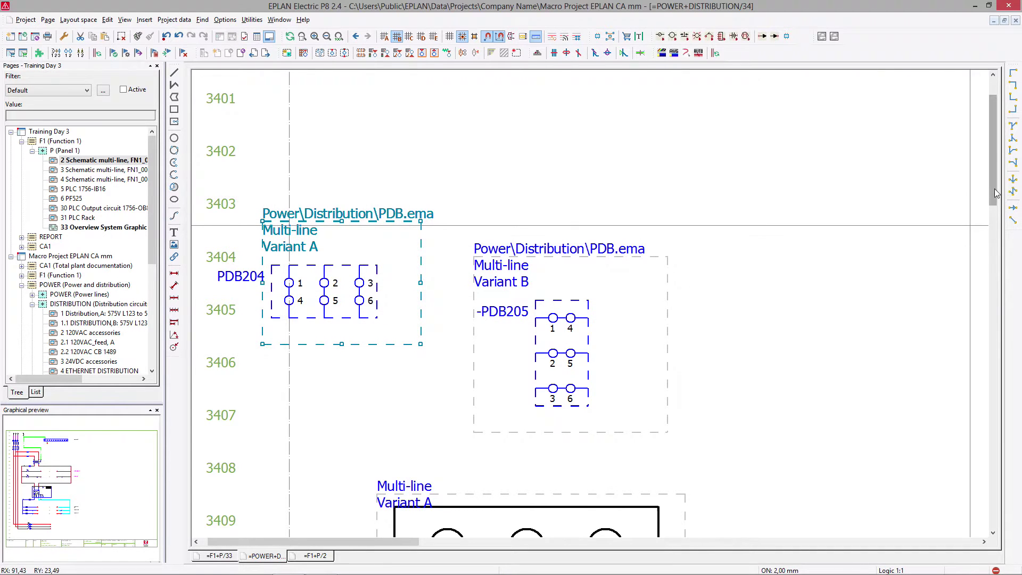
{"action": "left_click_drag", "start_coordinate": [993, 188], "coordinate": [991, 234]}
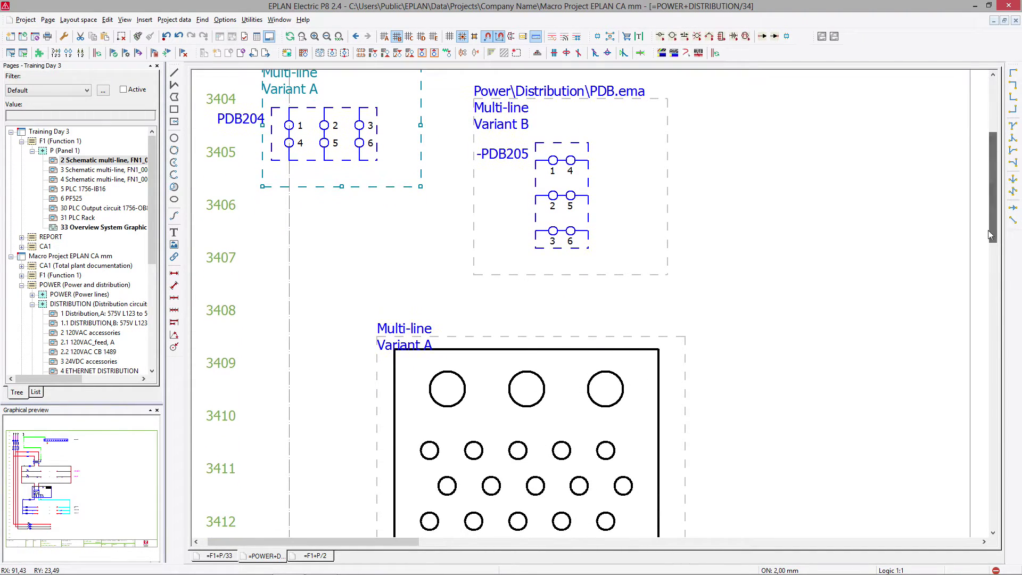
Step: Name the panel macro box Power\Distribution\PDB.ema as a Panel layout and place it slightly higher
{"action": "double_click", "coordinate": [502, 334]}
{"action": "left_click", "coordinate": [311, 253]}
{"action": "key", "text": "ctrl+v"}
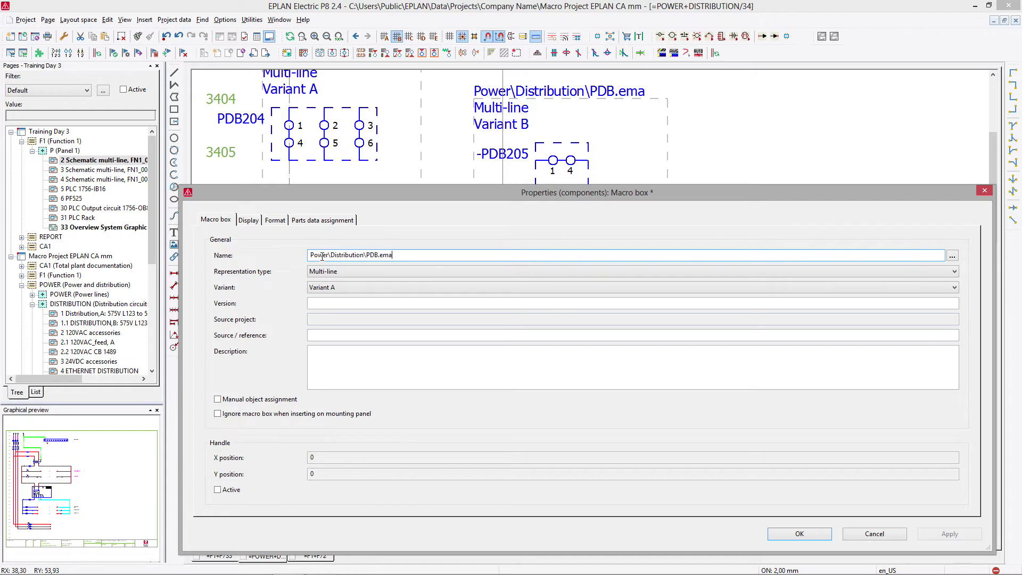
{"action": "left_click", "coordinate": [322, 272]}
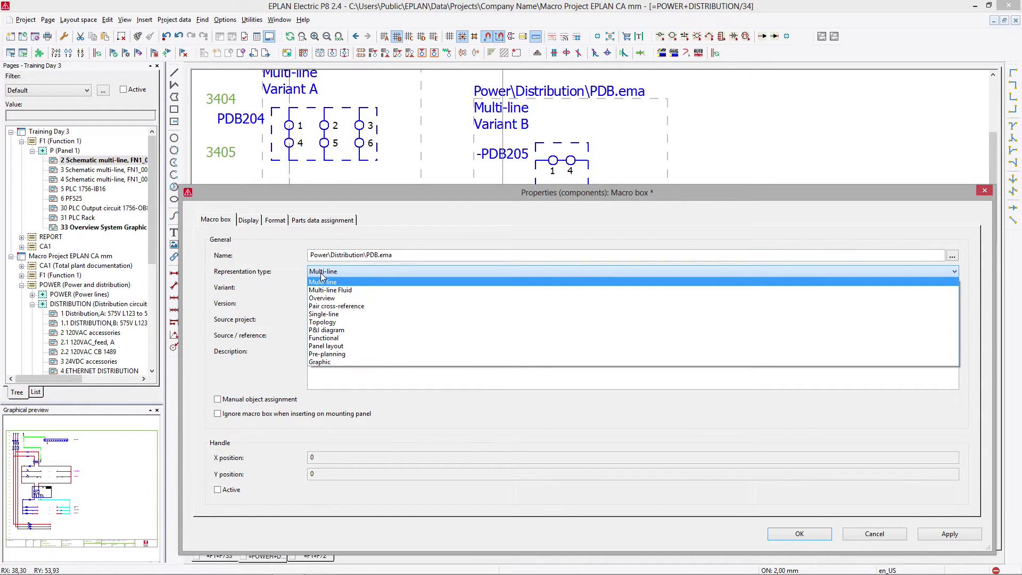
{"action": "left_click", "coordinate": [339, 347]}
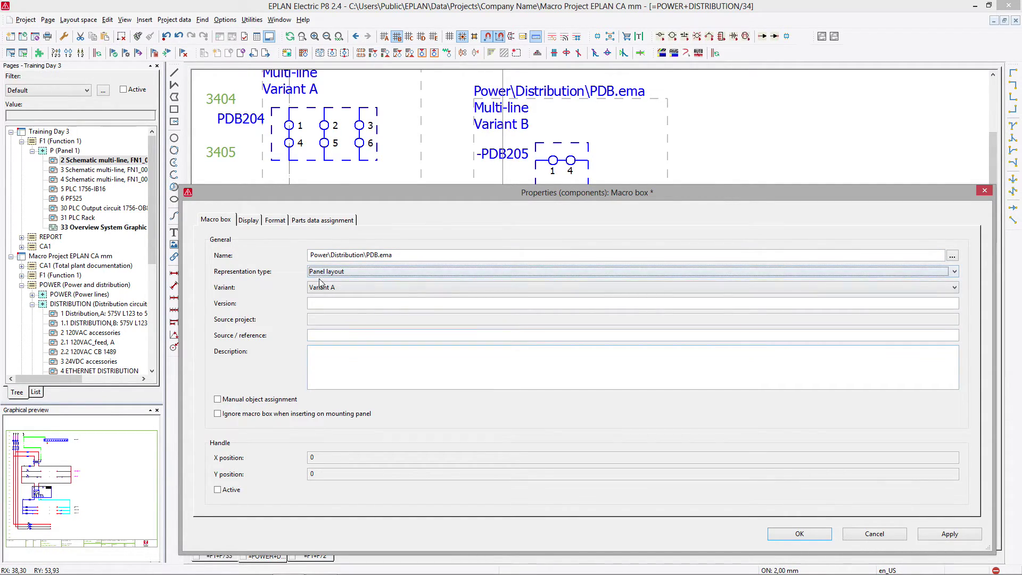
{"action": "left_click", "coordinate": [801, 537]}
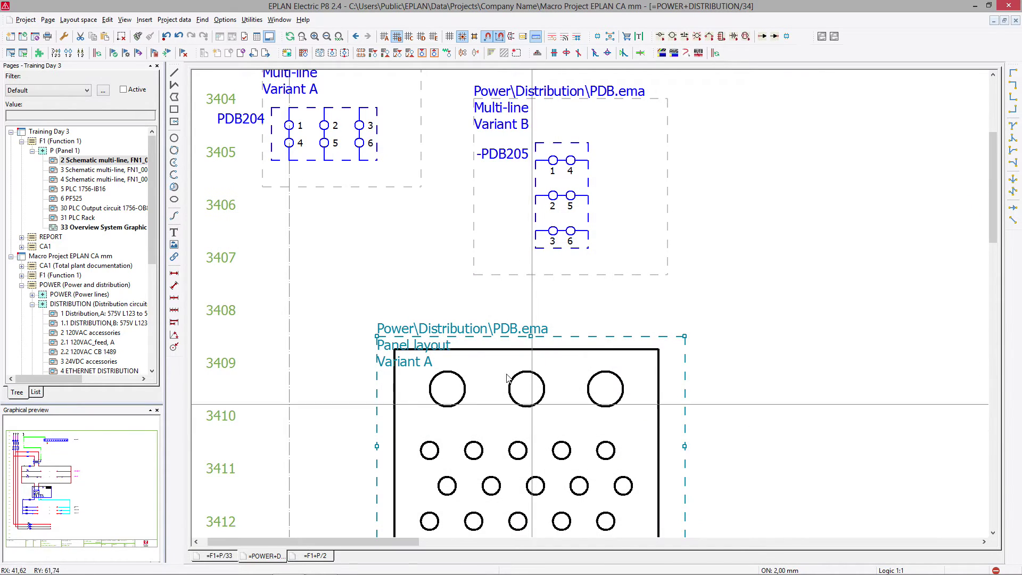
{"action": "left_click", "coordinate": [530, 302]}
{"action": "left_click", "coordinate": [741, 257]}
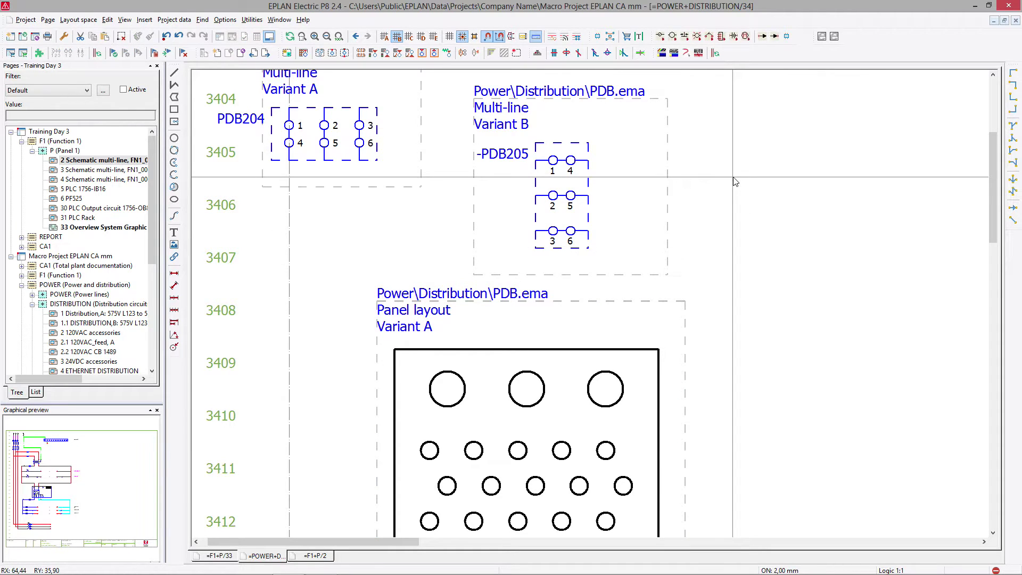
Step: Window-select the three PDB macro boxes and generate their macro automatically for the selected boxes only
{"action": "left_click", "coordinate": [326, 36]}
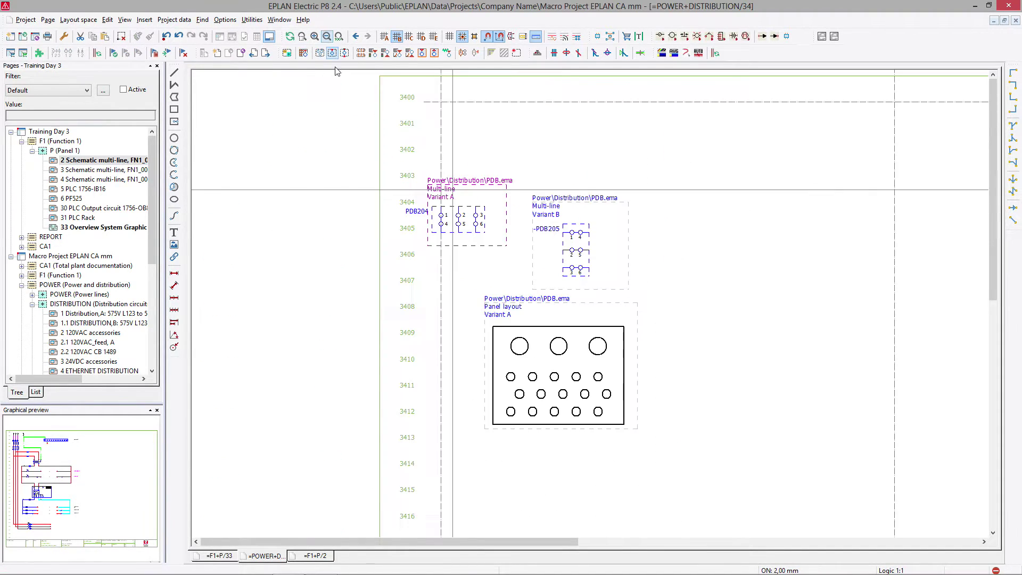
{"action": "left_click_drag", "start_coordinate": [380, 154], "coordinate": [851, 548]}
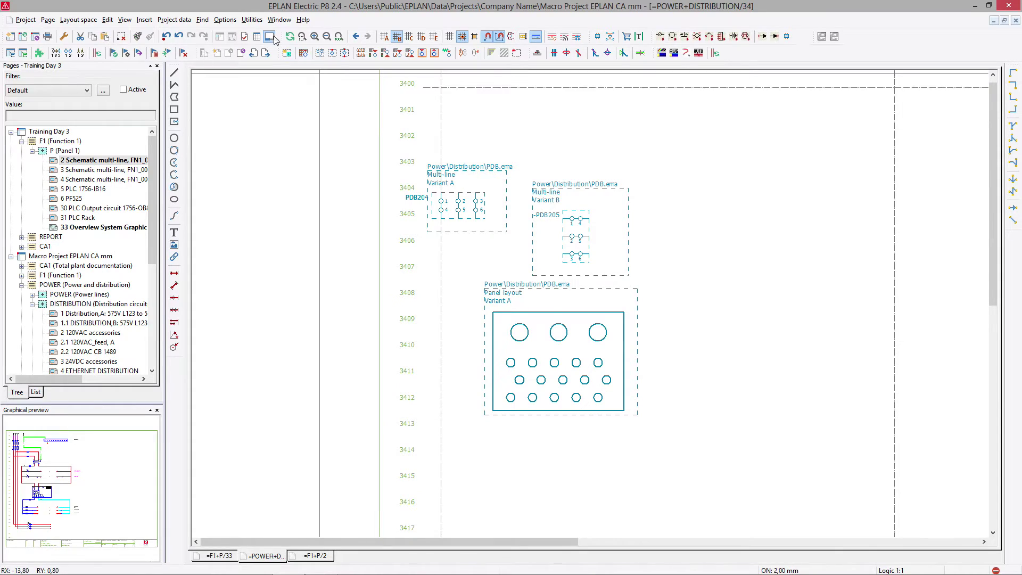
{"action": "left_click", "coordinate": [252, 20]}
{"action": "mouse_move", "coordinate": [272, 179]}
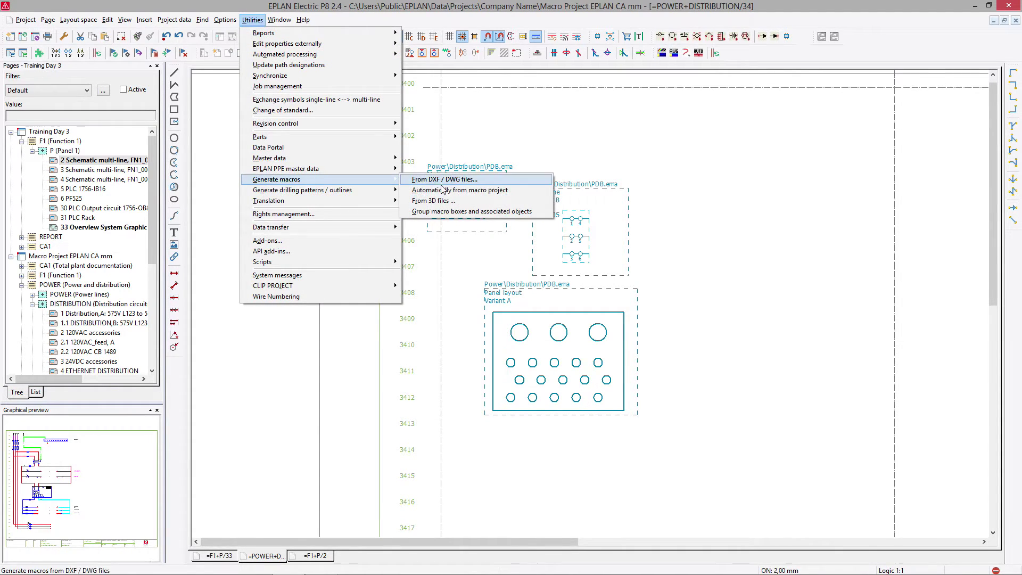
{"action": "left_click", "coordinate": [446, 191]}
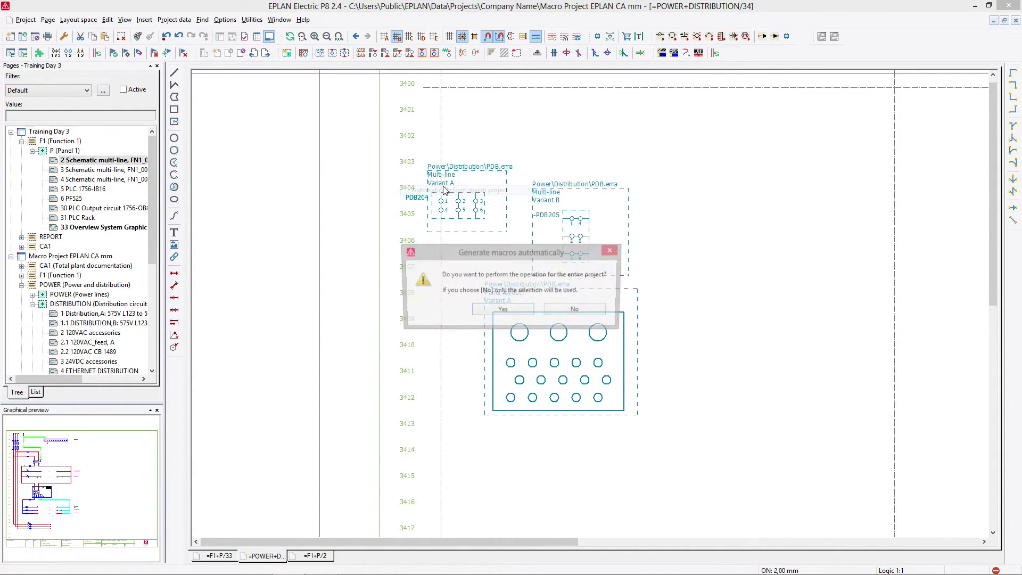
{"action": "left_click", "coordinate": [575, 312]}
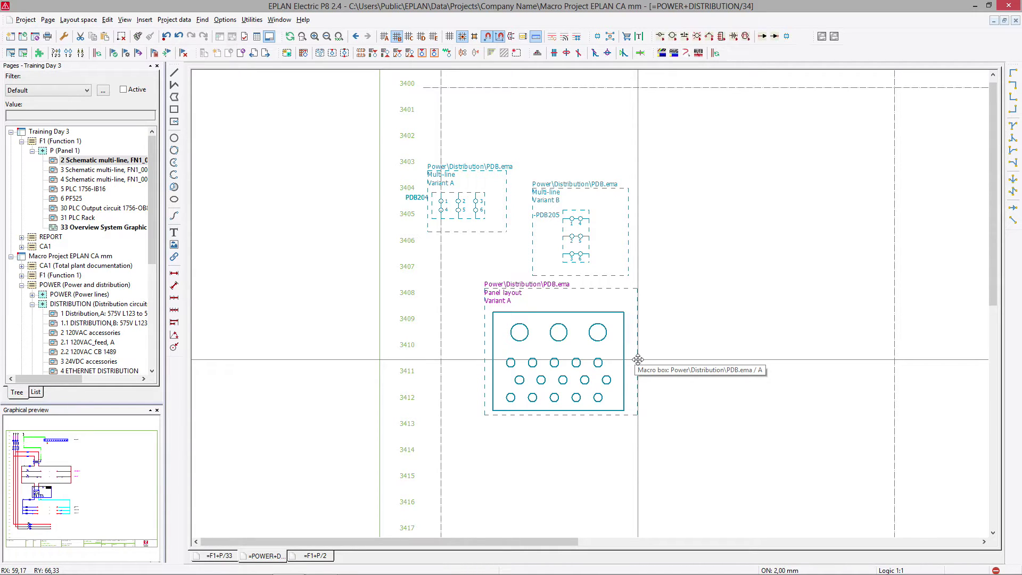
{"action": "left_click", "coordinate": [253, 20]}
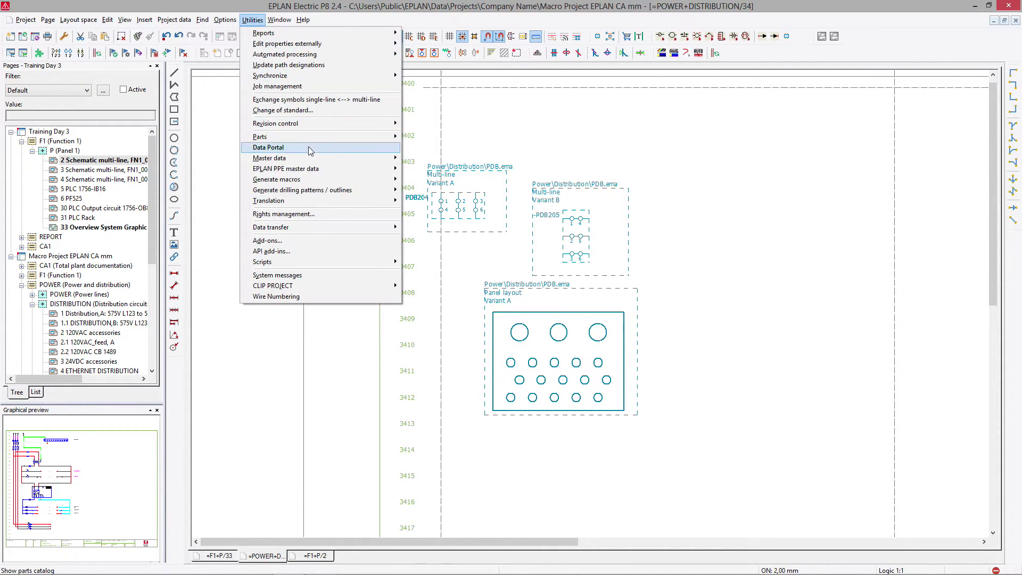
Step: In parts management, filter the parts list by full-text search for 'test.pdb'
{"action": "mouse_move", "coordinate": [374, 140]}
{"action": "left_click", "coordinate": [428, 137]}
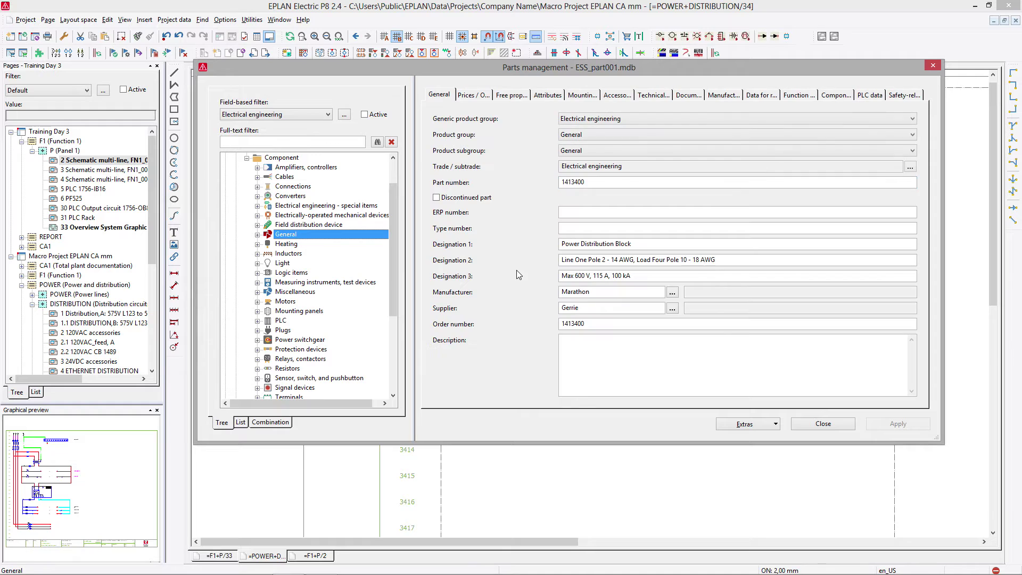
{"action": "left_click", "coordinate": [303, 141]}
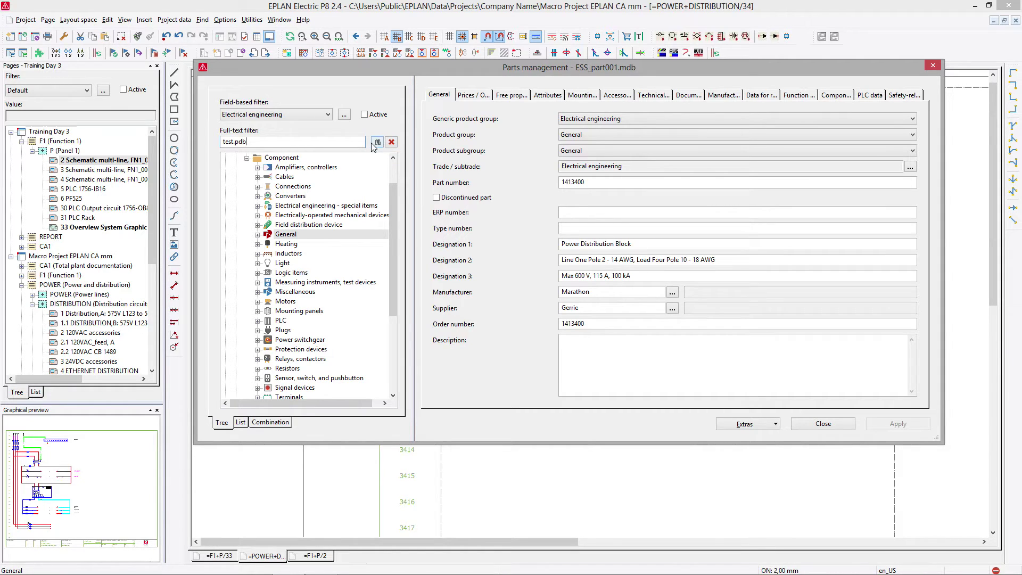
{"action": "type", "text": "test.pdb"}
{"action": "left_click", "coordinate": [376, 142]}
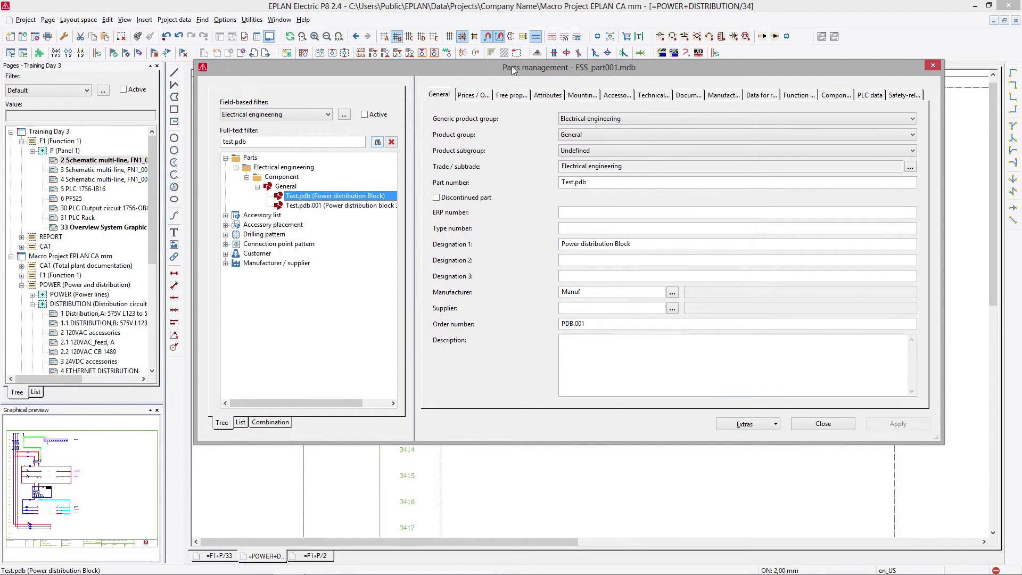
Step: Enter the part's mounting width 60, height 45 and depth 36 mm
{"action": "left_click", "coordinate": [588, 101]}
{"action": "left_click", "coordinate": [598, 135]}
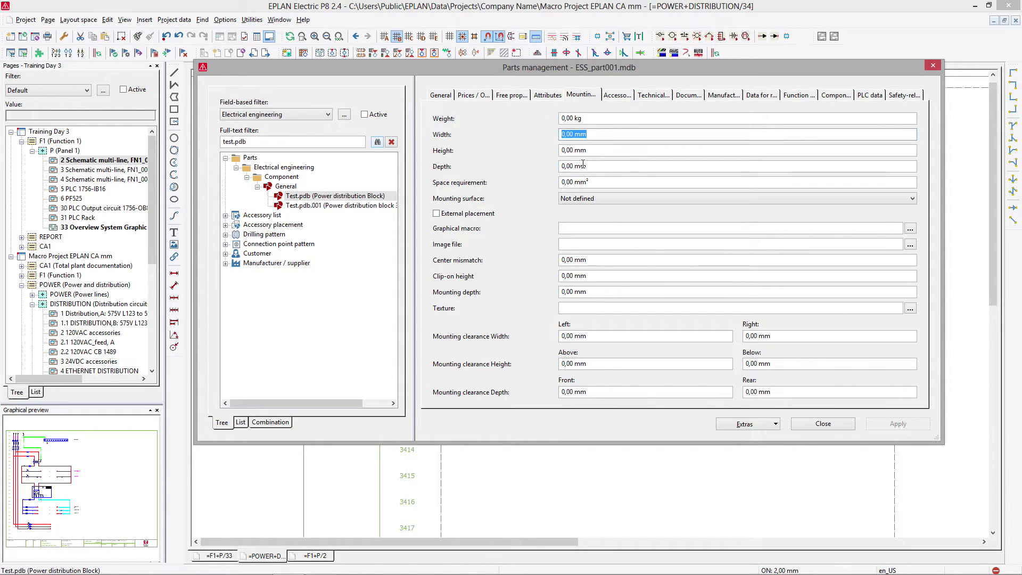
{"action": "type", "text": "60"}
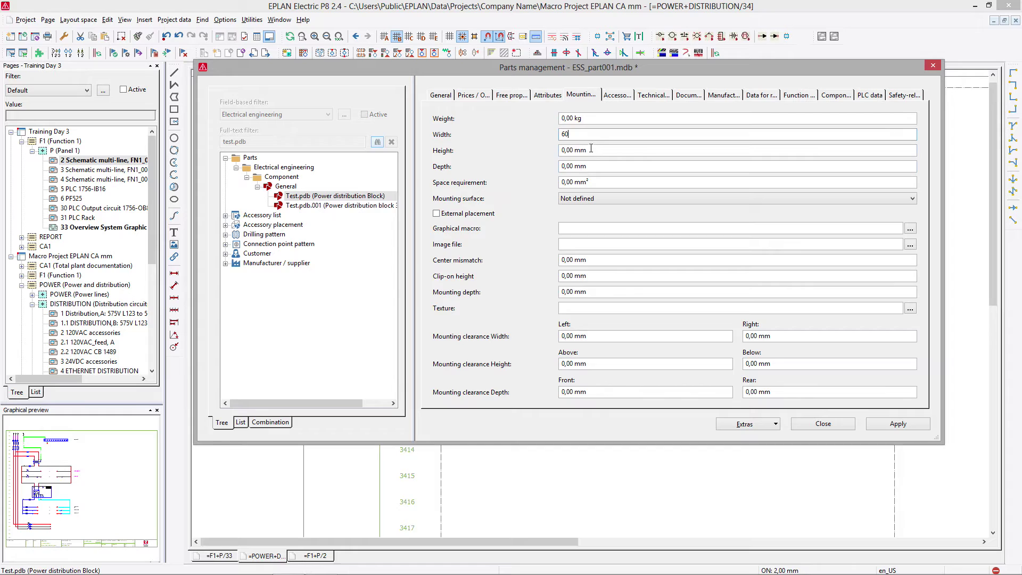
{"action": "key", "text": "Tab"}
{"action": "type", "text": "45"}
{"action": "left_click", "coordinate": [598, 166]}
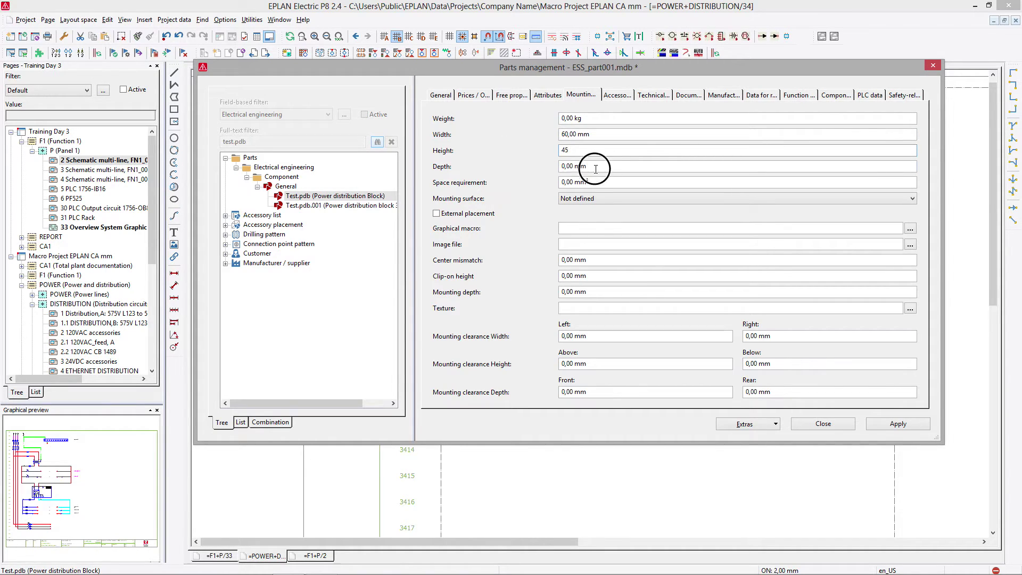
{"action": "type", "text": "36"}
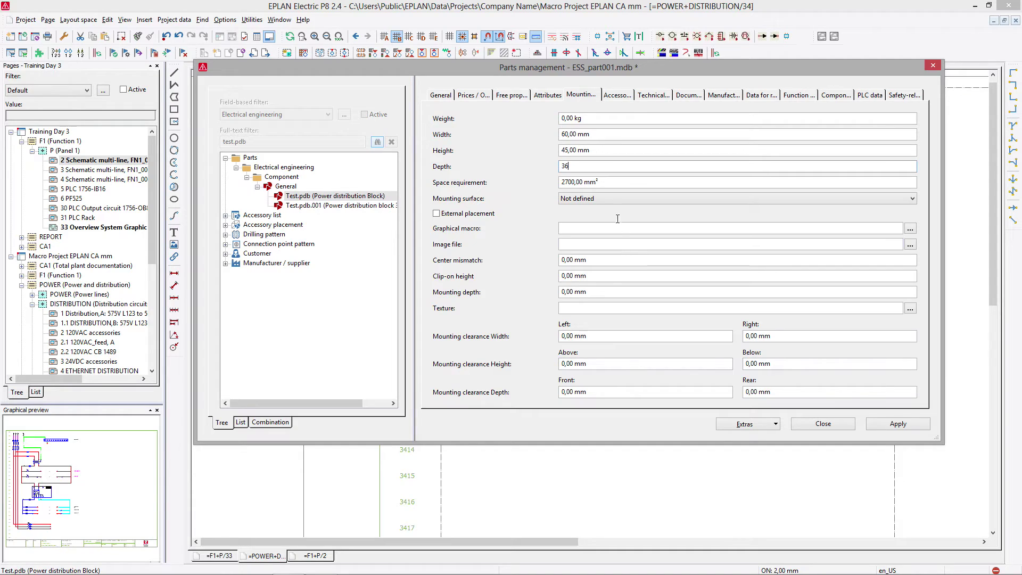
Step: On Technical data, browse to Power\Distribution and choose PDB.ema as the part's macro, previewing it
{"action": "left_click", "coordinate": [653, 96]}
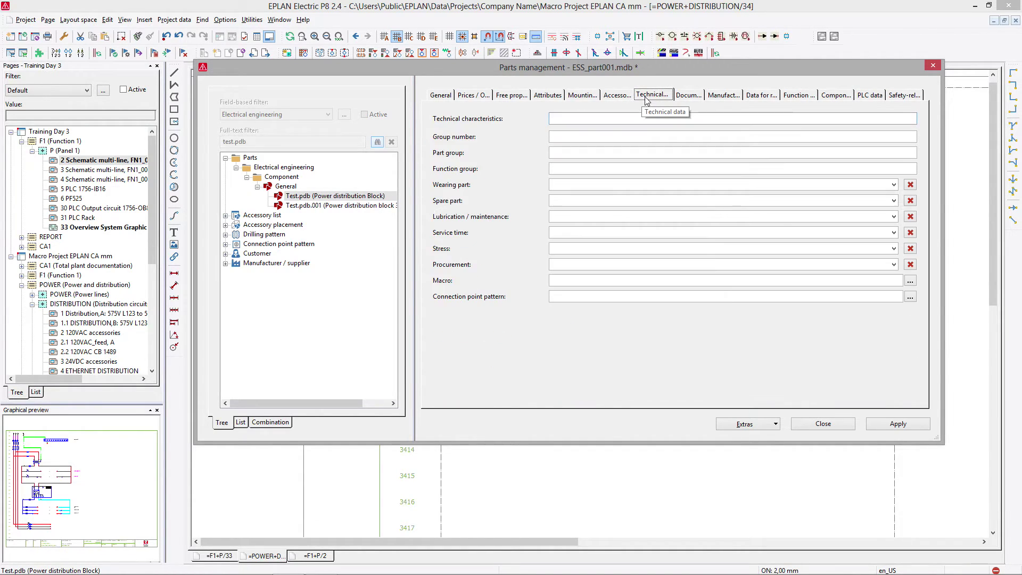
{"action": "left_click", "coordinate": [568, 278]}
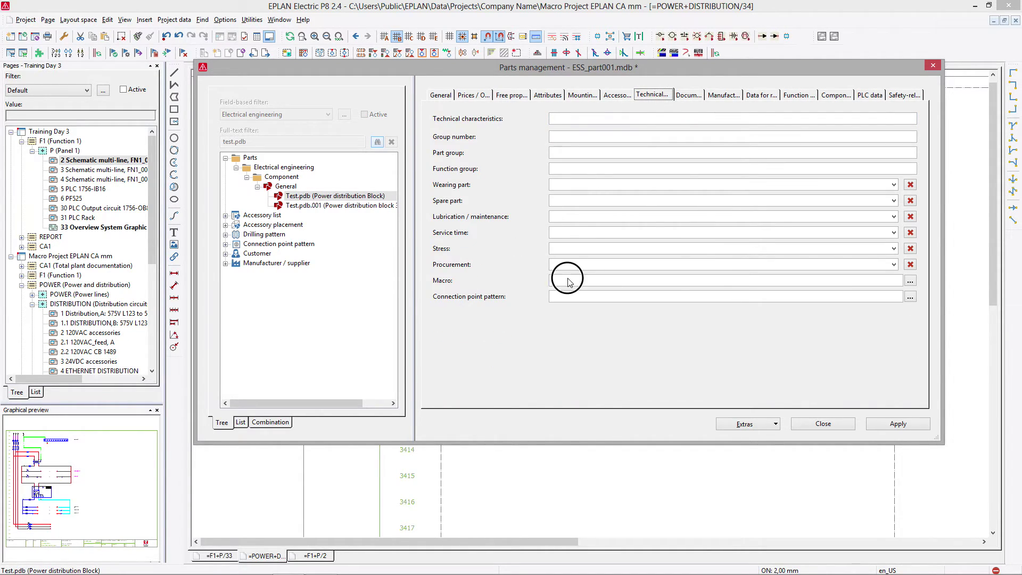
{"action": "left_click", "coordinate": [910, 281]}
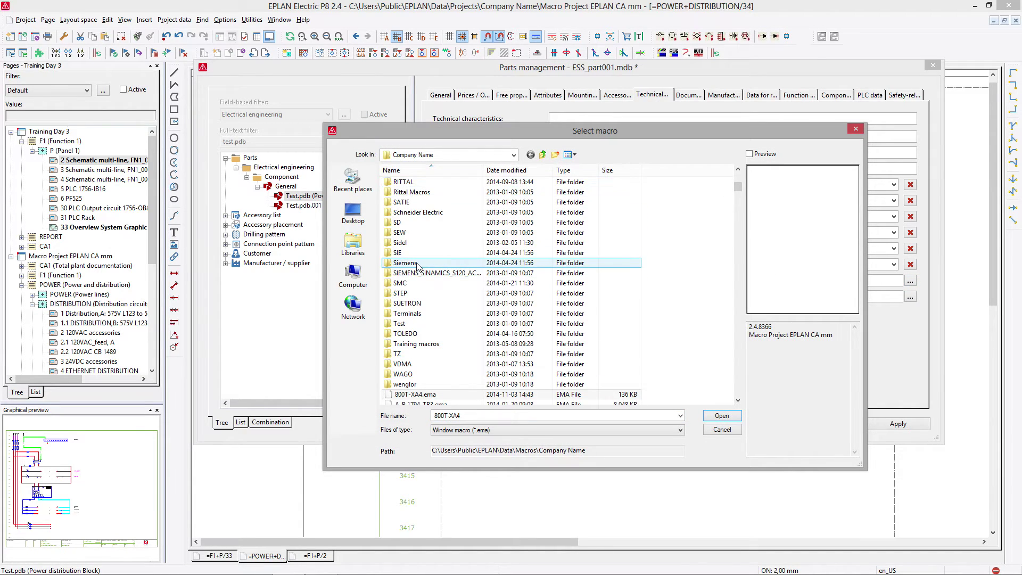
{"action": "left_click", "coordinate": [417, 264]}
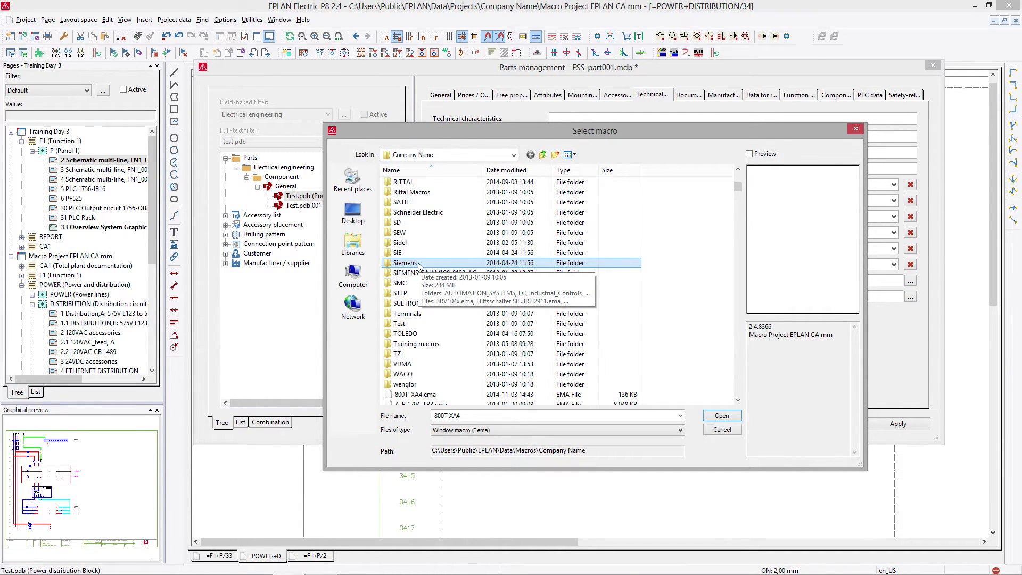
{"action": "key", "text": "o"}
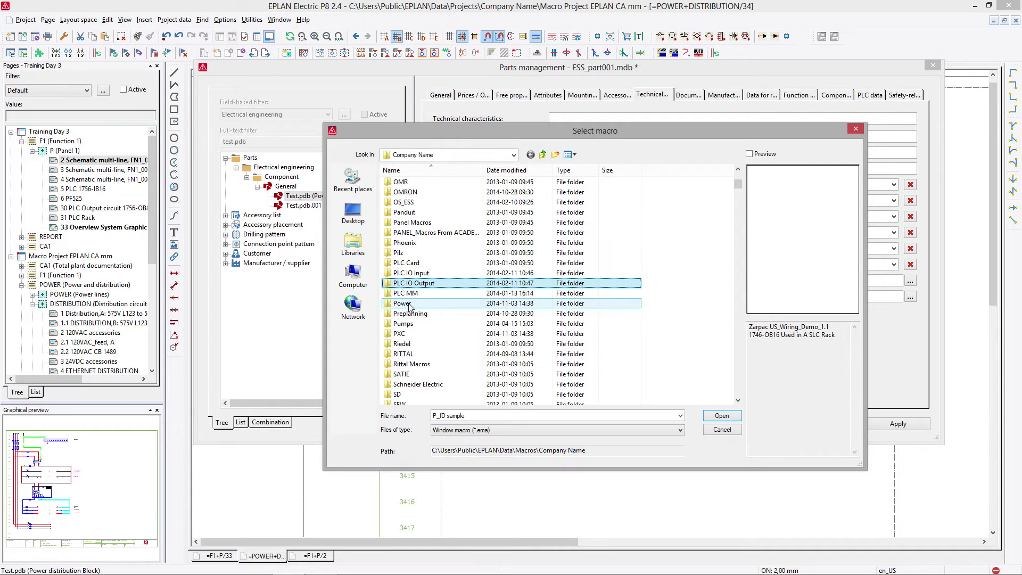
{"action": "double_click", "coordinate": [406, 302]}
{"action": "double_click", "coordinate": [409, 213]}
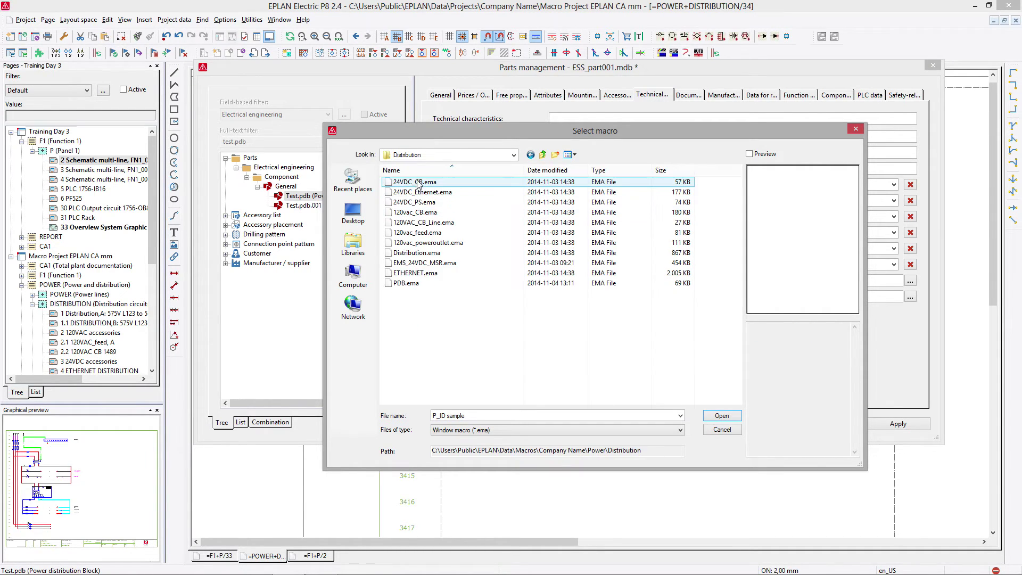
{"action": "left_click", "coordinate": [406, 282]}
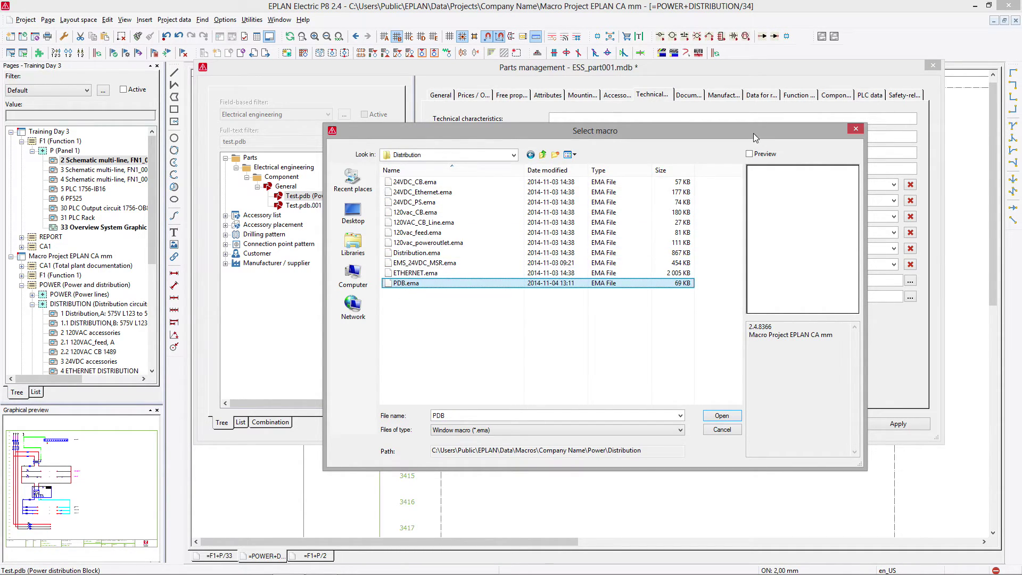
{"action": "left_click", "coordinate": [750, 154]}
{"action": "left_click", "coordinate": [722, 415]}
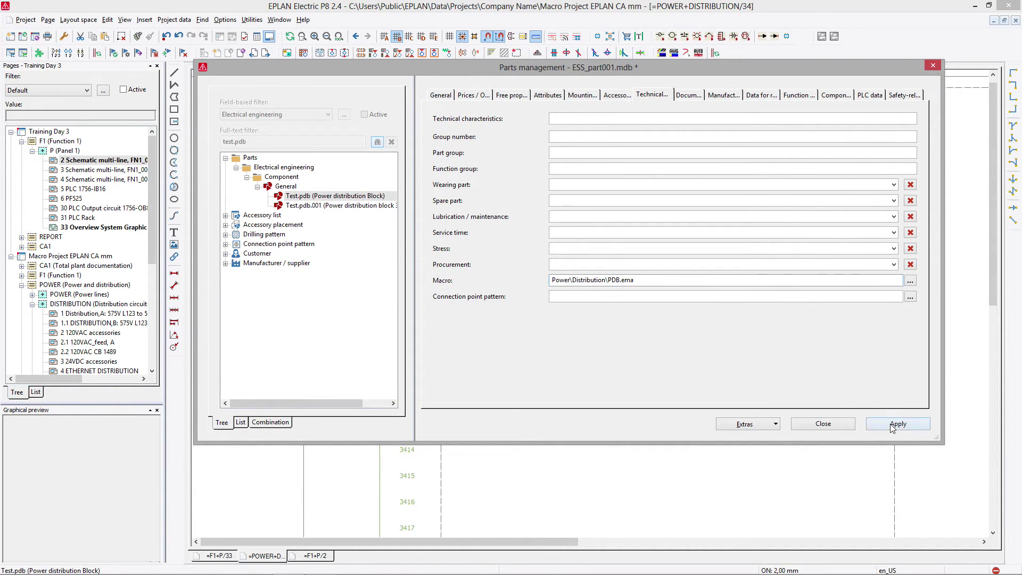
Step: Apply the Test.pdb changes and review its drilling pattern, documents and function templates
{"action": "left_click", "coordinate": [892, 425]}
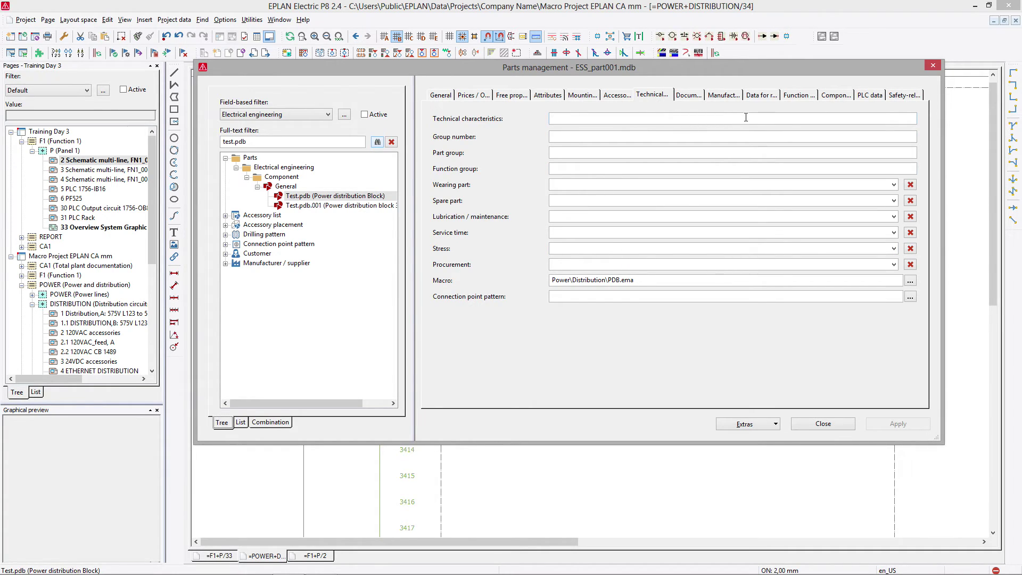
{"action": "left_click", "coordinate": [724, 102]}
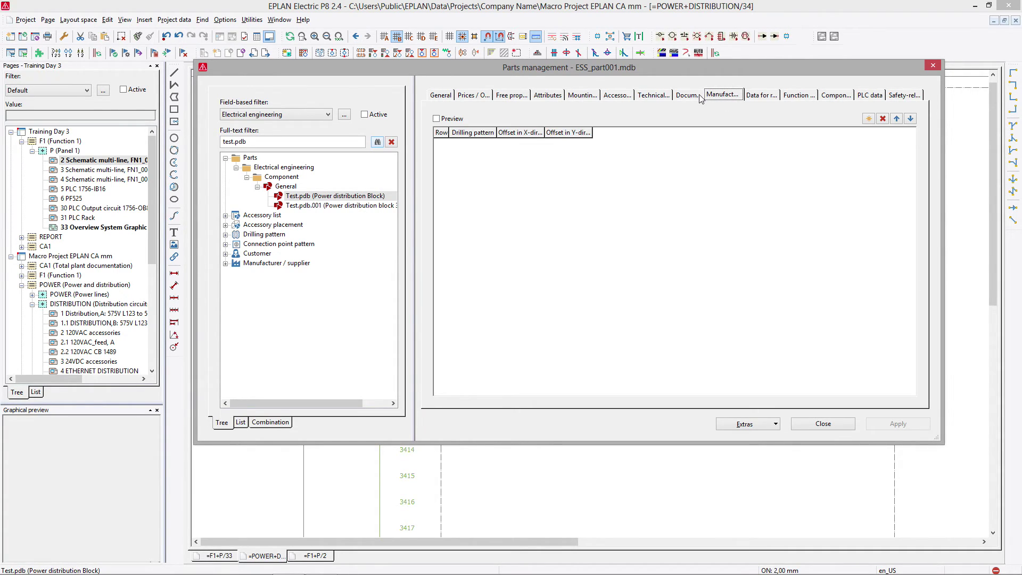
{"action": "left_click", "coordinate": [697, 98]}
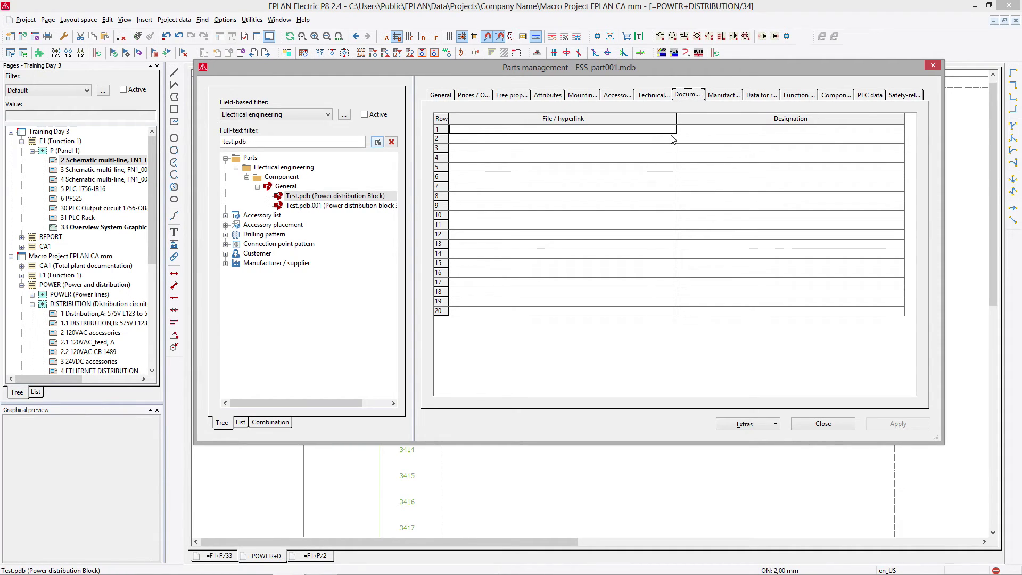
{"action": "left_click", "coordinate": [806, 98]}
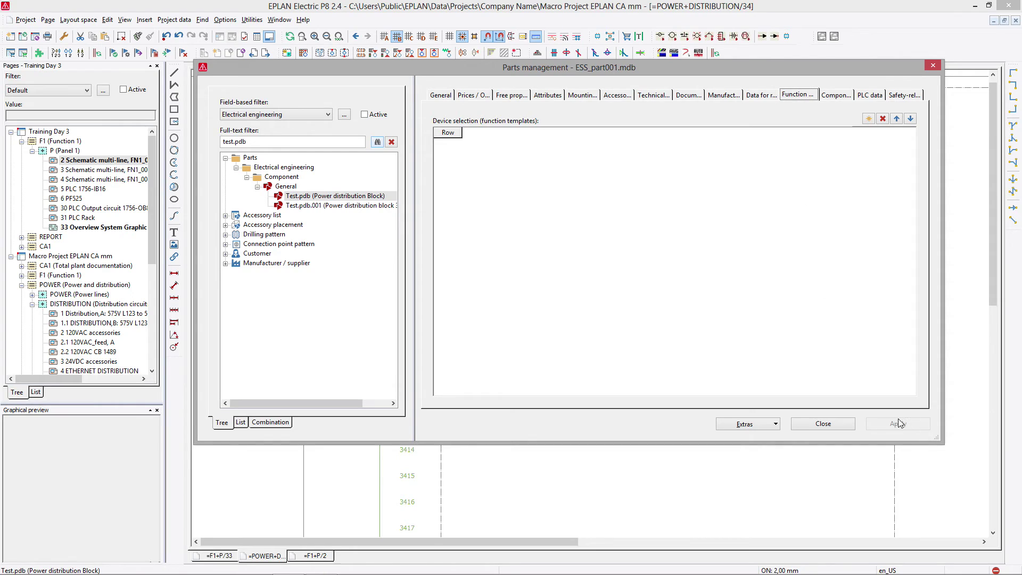
Step: Recheck the mounting dimensions and macro, then close parts management and synchronise the project
{"action": "left_click", "coordinate": [580, 97]}
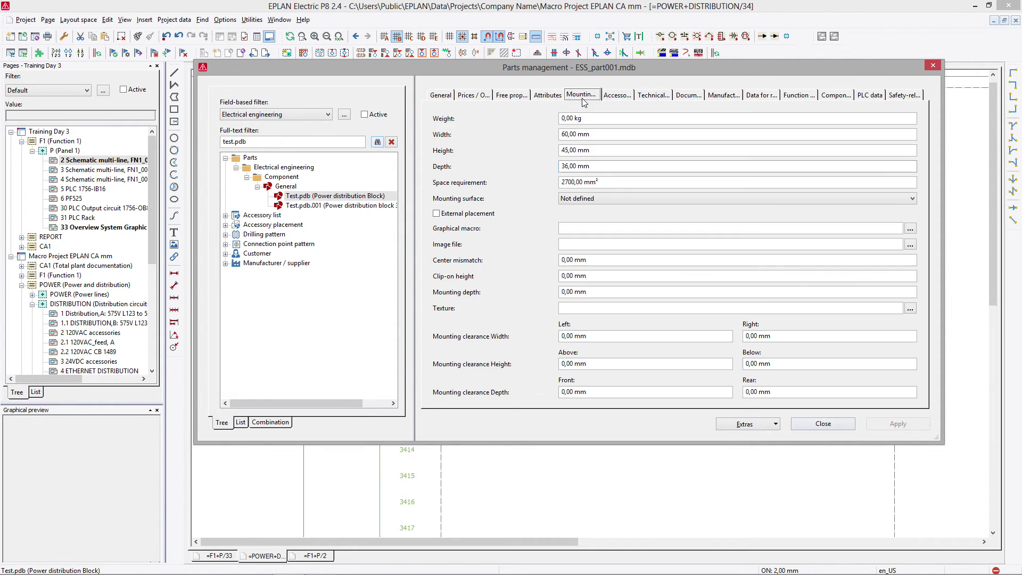
{"action": "left_click", "coordinate": [660, 96]}
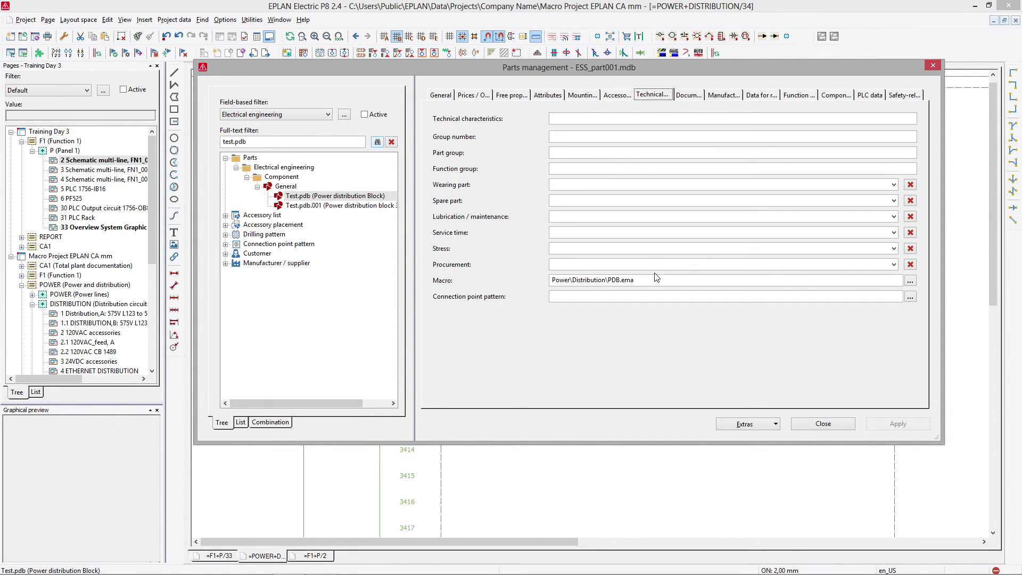
{"action": "left_click", "coordinate": [450, 95]}
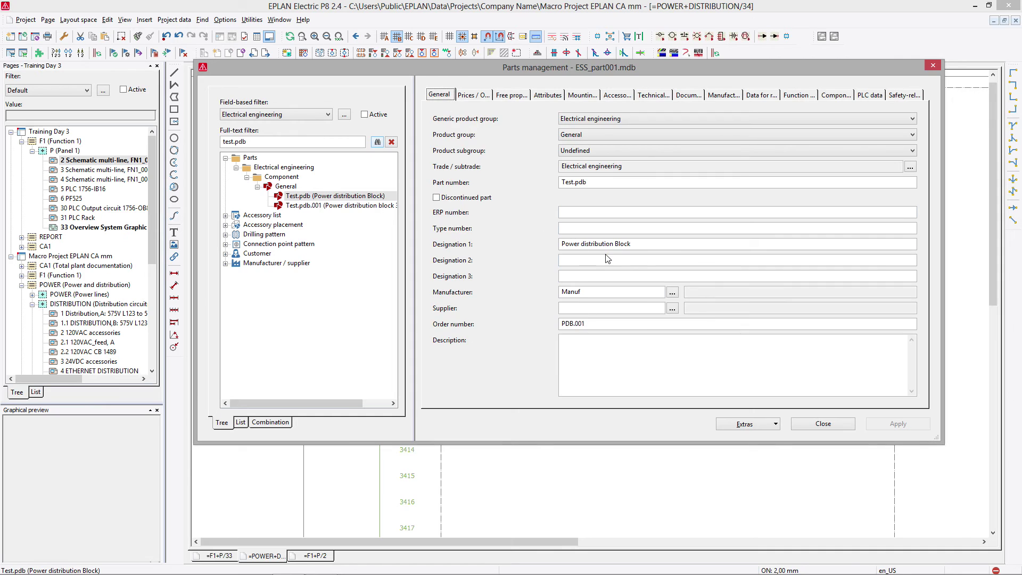
{"action": "left_click", "coordinate": [823, 423]}
{"action": "left_click", "coordinate": [550, 302]}
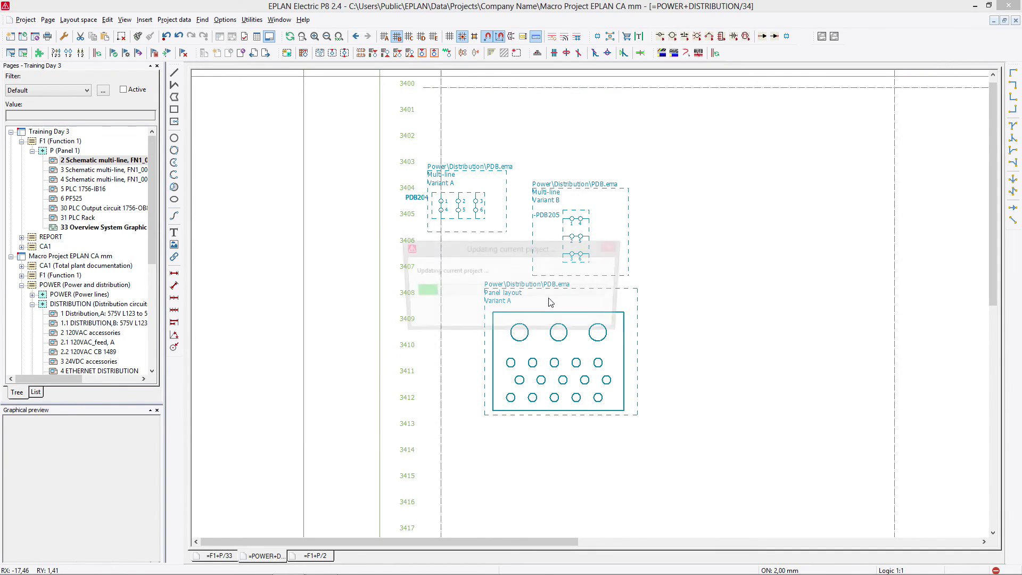